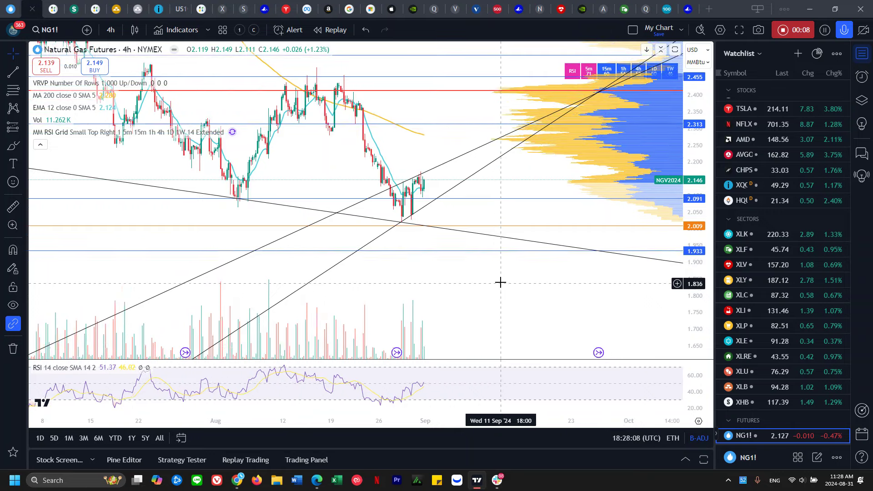
# Compare the four-hour natural gas chart with the adjustment for contract changes off, and restore the adjustment
pyautogui.moveTo(530, 182); pyautogui.dragTo(529, 185)
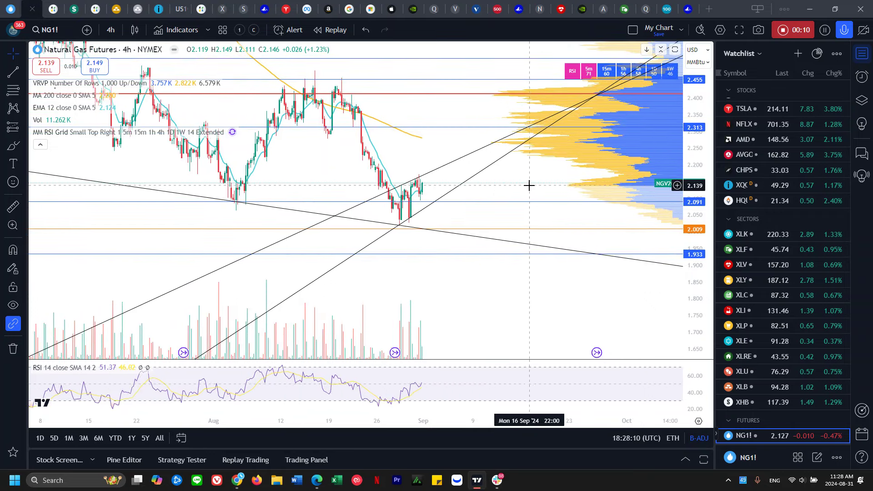
pyautogui.moveTo(703, 293); pyautogui.dragTo(702, 258)
pyautogui.moveTo(566, 178); pyautogui.dragTo(559, 186)
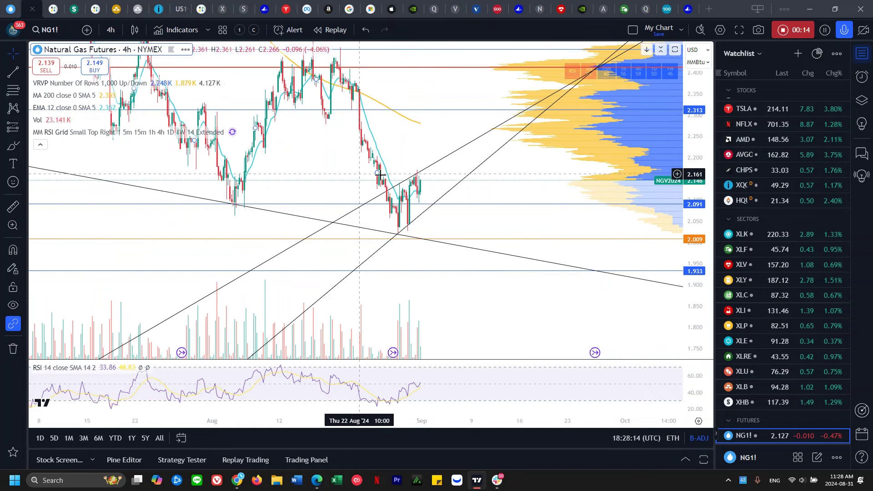
pyautogui.moveTo(520, 177); pyautogui.dragTo(541, 189)
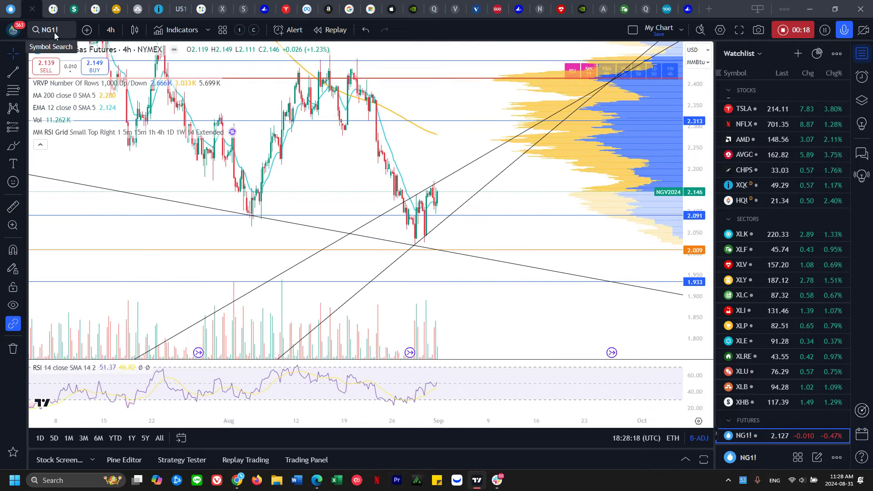
pyautogui.click(698, 440)
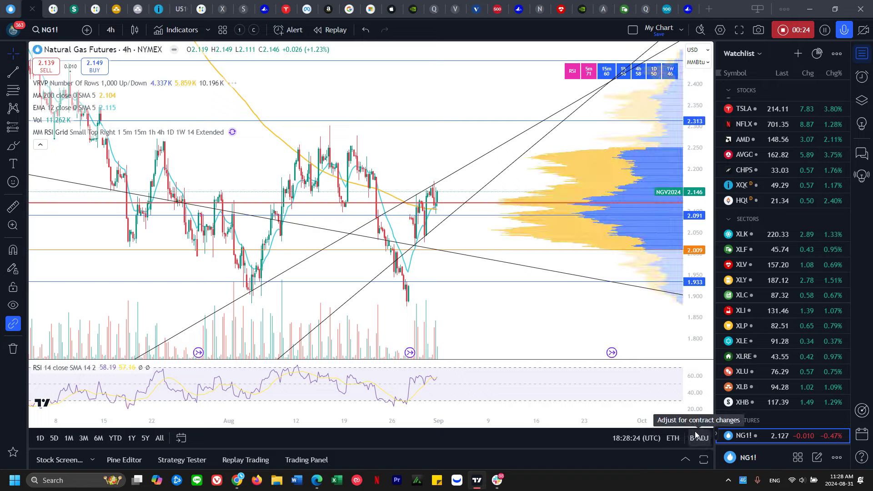
pyautogui.click(701, 440)
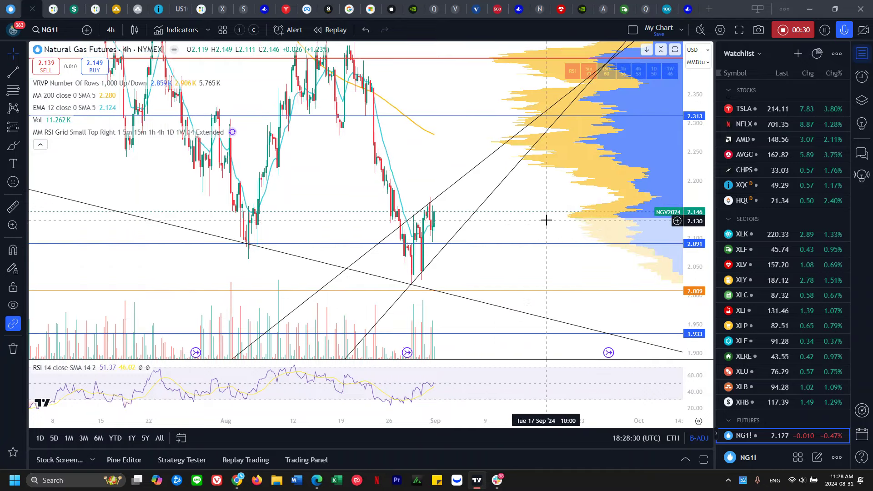
pyautogui.moveTo(544, 220); pyautogui.dragTo(531, 192)
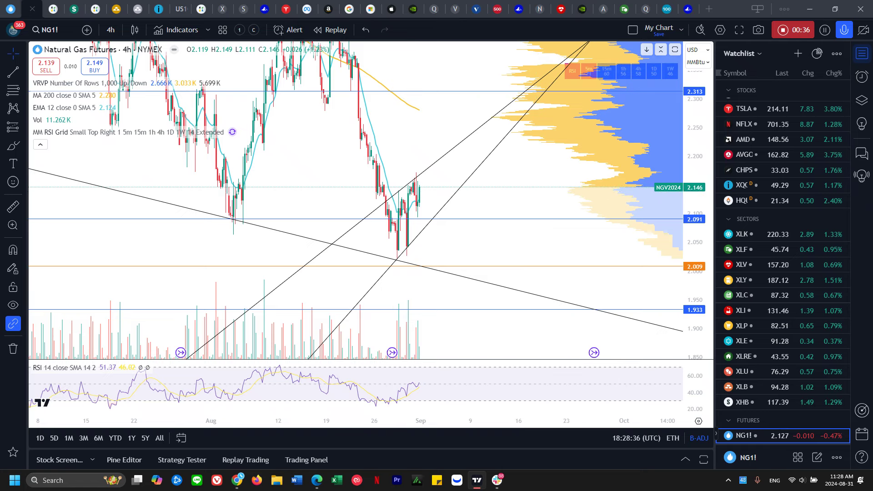
# Mark the late-August lows and highs and trace the swings between them with brush strokes, and undo them all
pyautogui.click(13, 146)
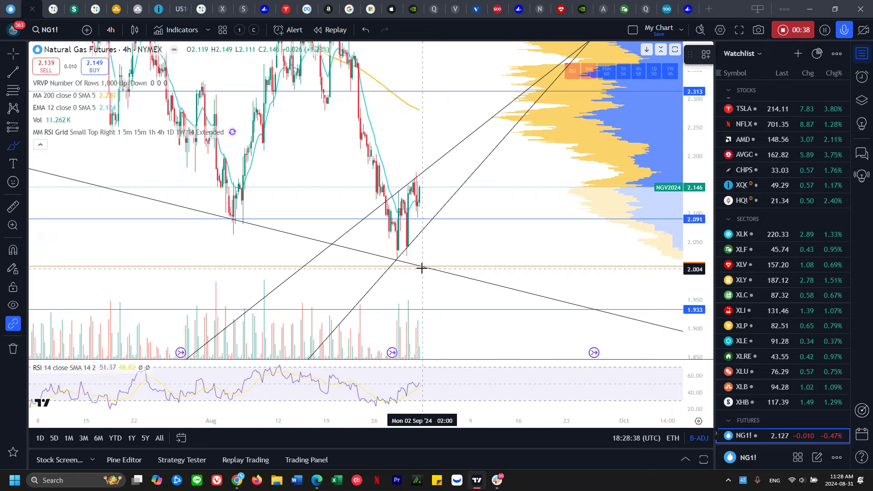
pyautogui.moveTo(404, 255)
pyautogui.mouseDown()
pyautogui.moveTo(421, 254)
pyautogui.moveTo(403, 258)
pyautogui.mouseUp()
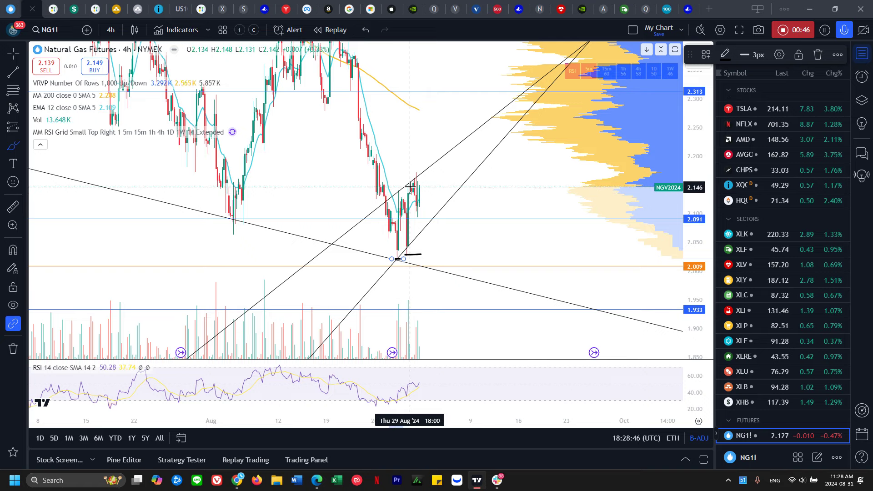
pyautogui.moveTo(422, 186); pyautogui.dragTo(391, 191)
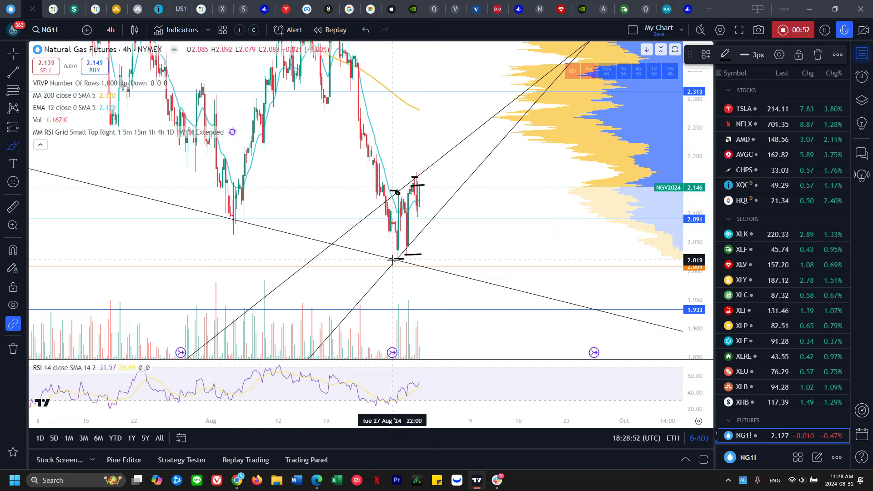
pyautogui.moveTo(394, 257)
pyautogui.mouseDown()
pyautogui.moveTo(404, 199)
pyautogui.moveTo(408, 244)
pyautogui.mouseUp()
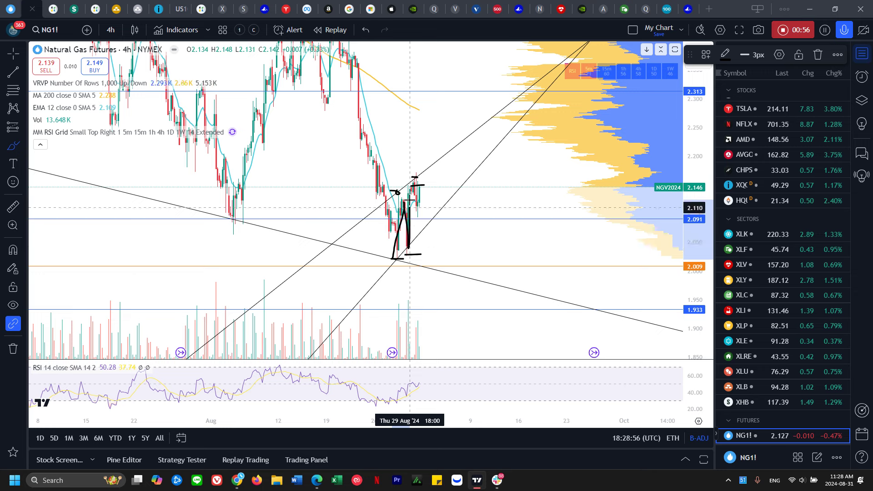
pyautogui.hotkey('ctrl', 'z')
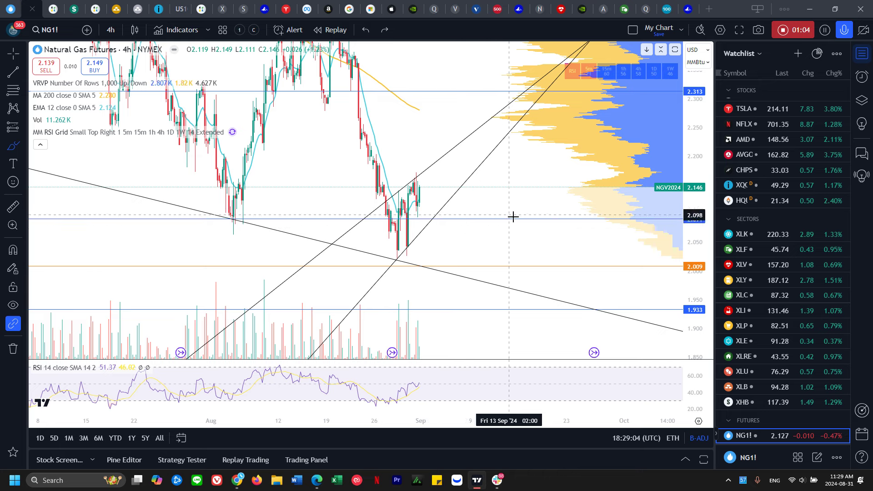
# Trace the two rising trendlines with brush strokes from late August into September, and undo the strokes
pyautogui.moveTo(693, 117); pyautogui.dragTo(694, 136)
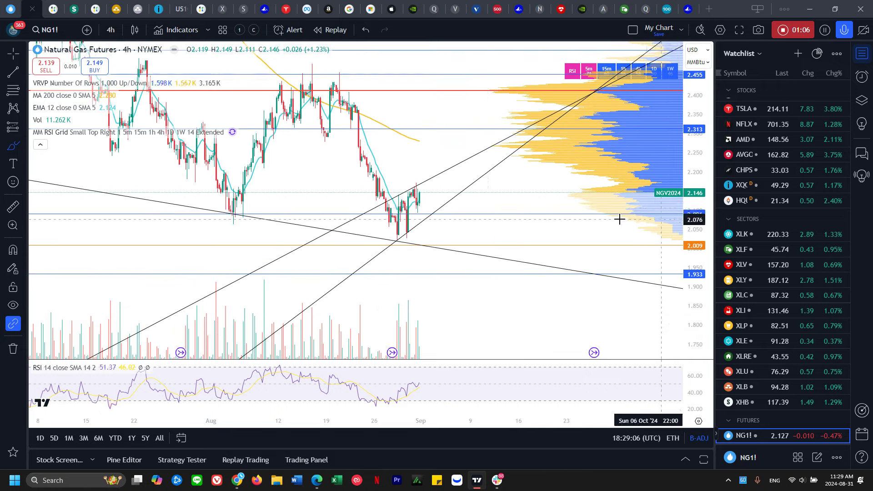
pyautogui.scroll(-2, 500, 200)
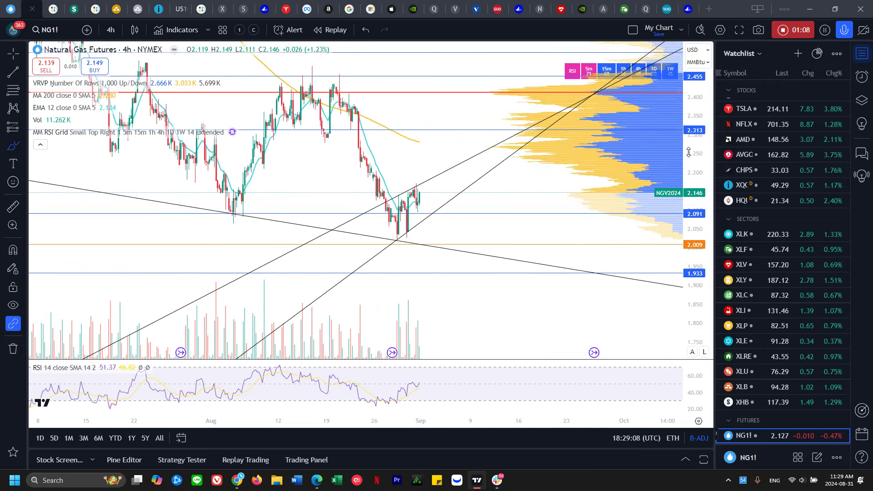
pyautogui.scroll(-2, 491, 192)
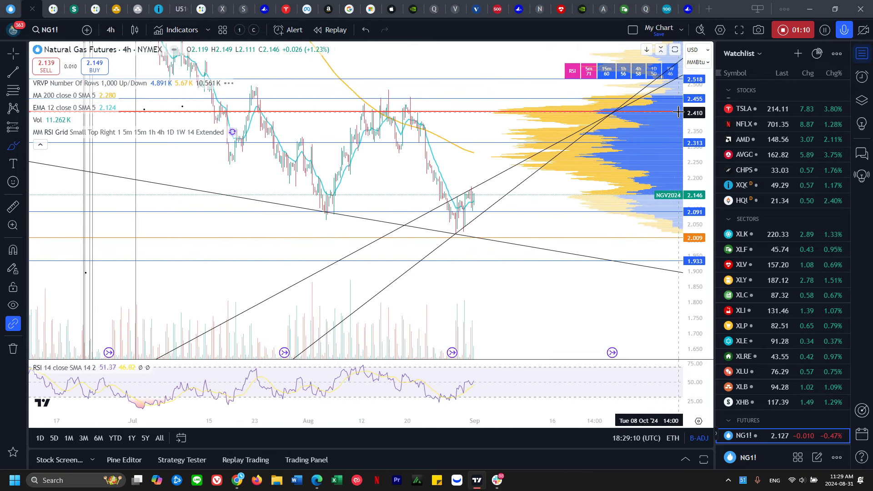
pyautogui.scroll(2, 454, 173)
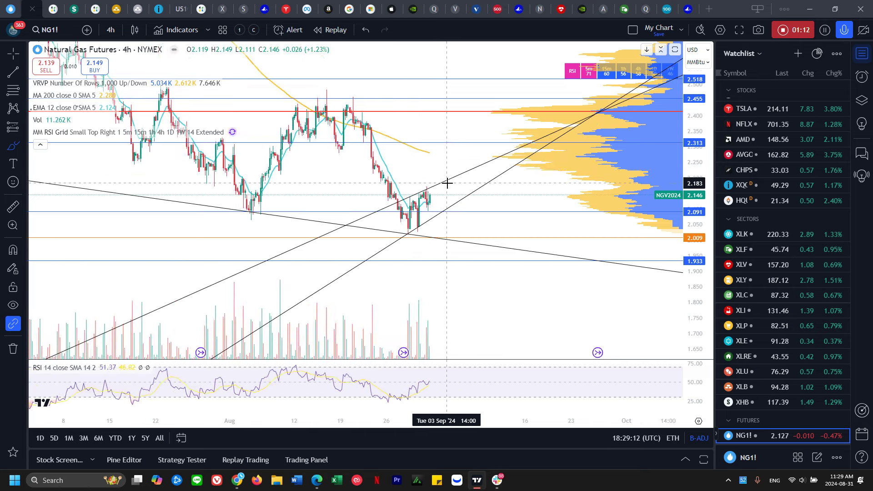
pyautogui.scroll(2, 448, 187)
pyautogui.scroll(2, 435, 207)
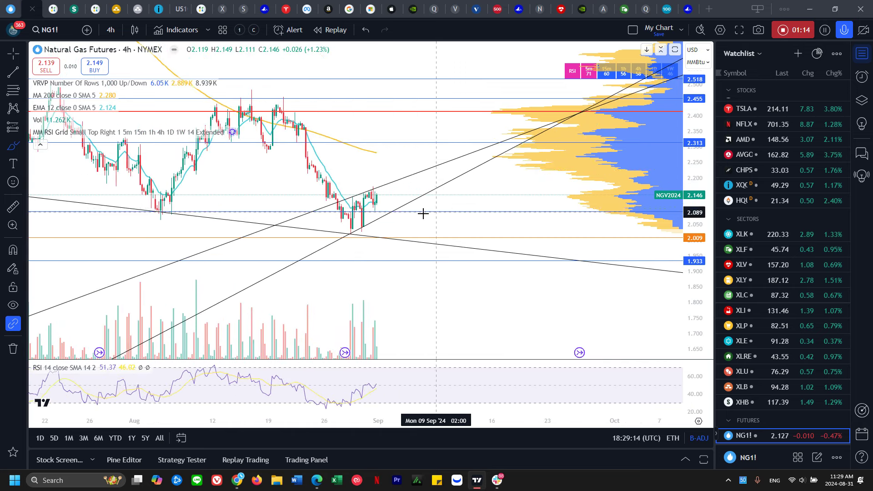
pyautogui.moveTo(334, 204); pyautogui.dragTo(452, 160)
pyautogui.moveTo(345, 234); pyautogui.dragTo(419, 193)
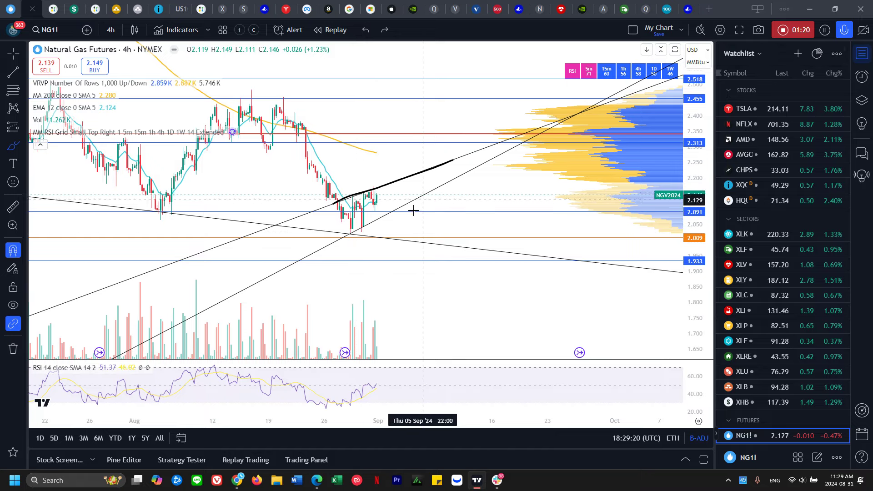
pyautogui.write('z')
pyautogui.press('Escape')
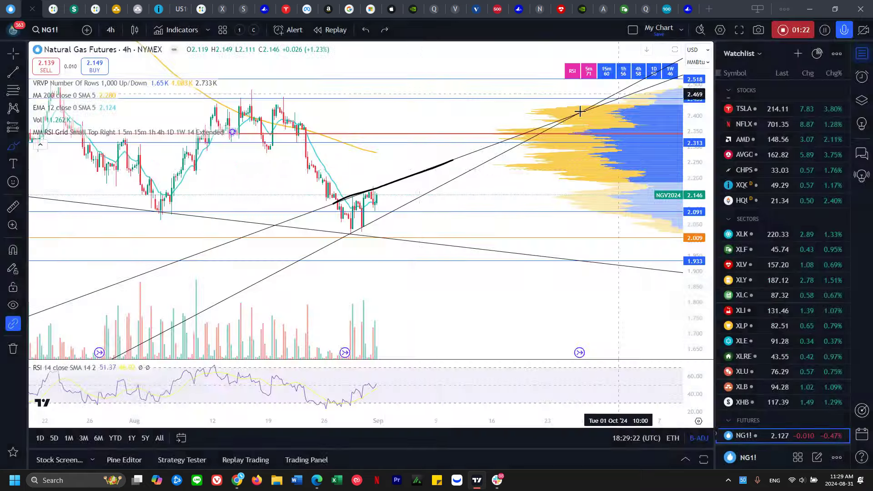
pyautogui.hotkey('ctrl', 'z')
# Sketch a brush stroke upward from the latest candle and another along the upper rising trendline, undoing each one
pyautogui.moveTo(378, 195); pyautogui.dragTo(386, 171)
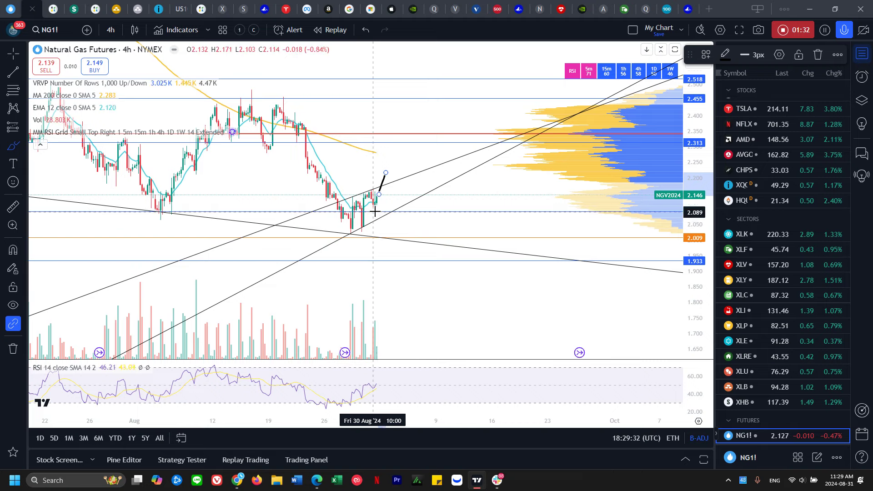
pyautogui.hotkey('ctrl', 'z')
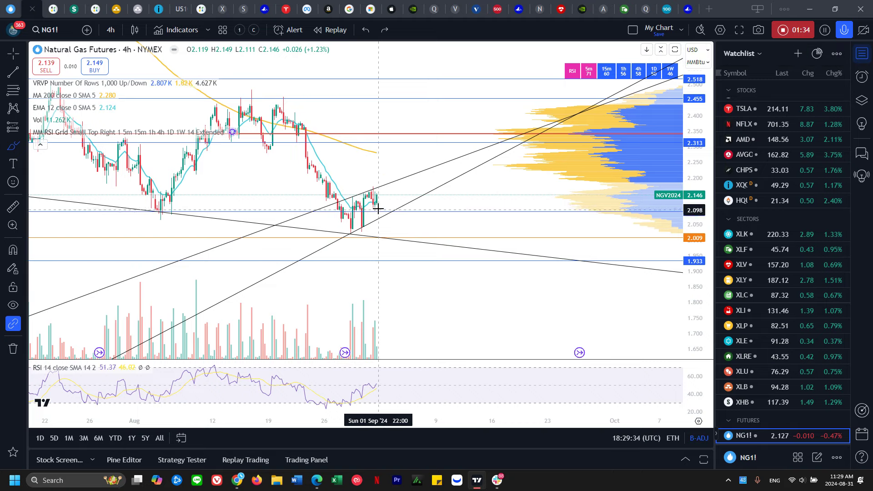
pyautogui.moveTo(329, 205); pyautogui.dragTo(375, 189)
pyautogui.hotkey('ctrl', 'z')
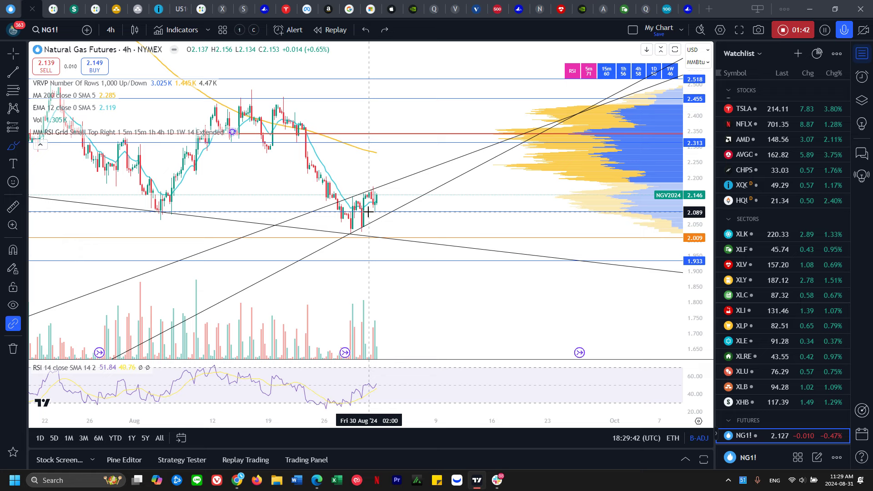
# Mark the three rising late-August lows with short brush strokes and draw an upward stroke from the latest candle through the upper trendline
pyautogui.moveTo(368, 211); pyautogui.dragTo(380, 210)
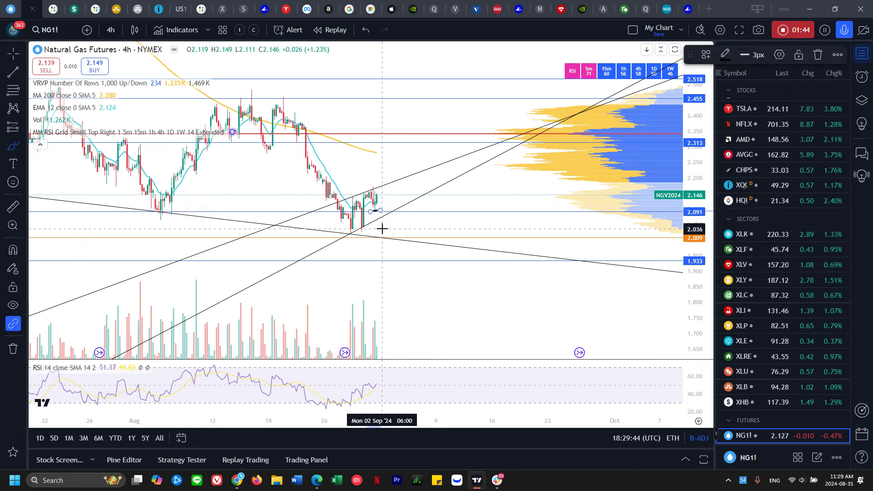
pyautogui.moveTo(357, 230)
pyautogui.mouseDown()
pyautogui.moveTo(365, 228)
pyautogui.moveTo(356, 233)
pyautogui.mouseUp()
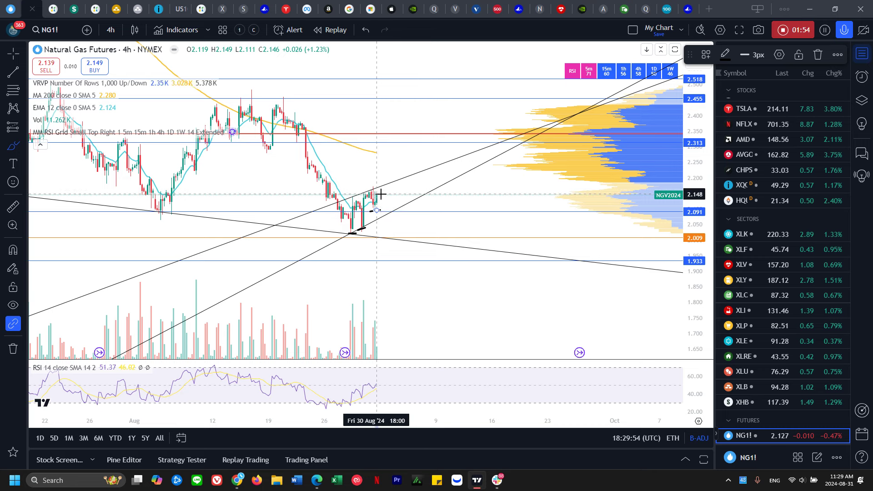
pyautogui.moveTo(696, 225); pyautogui.dragTo(720, 75)
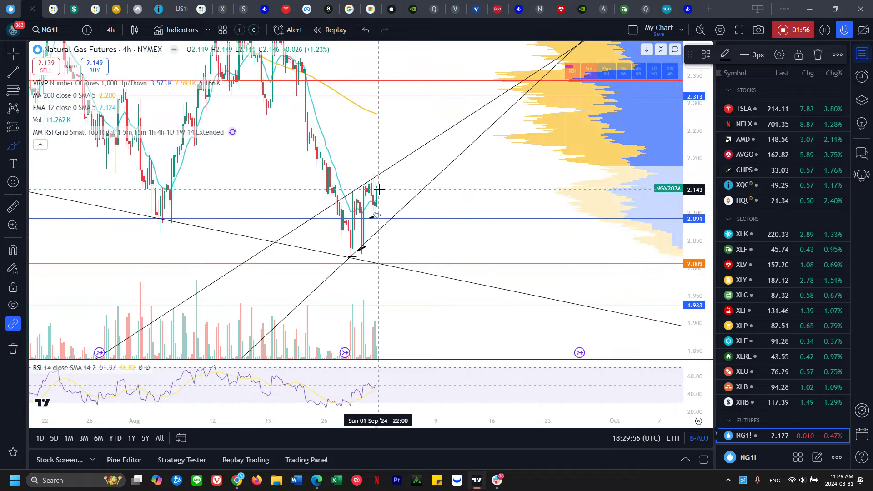
pyautogui.moveTo(379, 178); pyautogui.dragTo(380, 163)
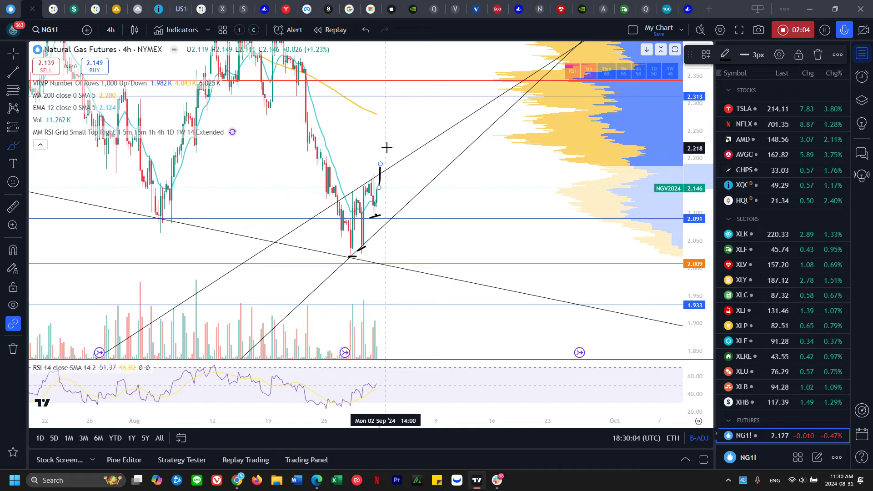
# Mark the price level at about 2.208 with brush strokes under the late-July and early-August candles
pyautogui.scroll(-2, 386, 148)
pyautogui.scroll(-2, 387, 147)
pyautogui.scroll(1, 386, 146)
pyautogui.scroll(-1, 384, 146)
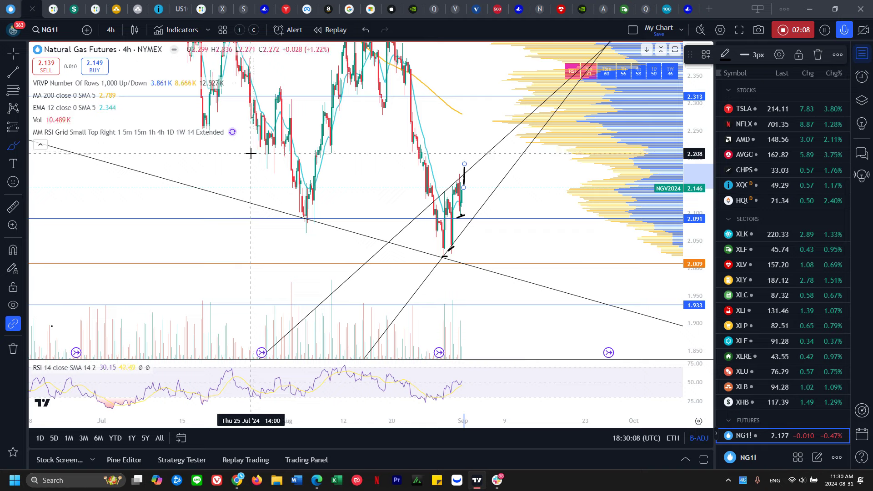
pyautogui.moveTo(255, 153); pyautogui.dragTo(340, 152)
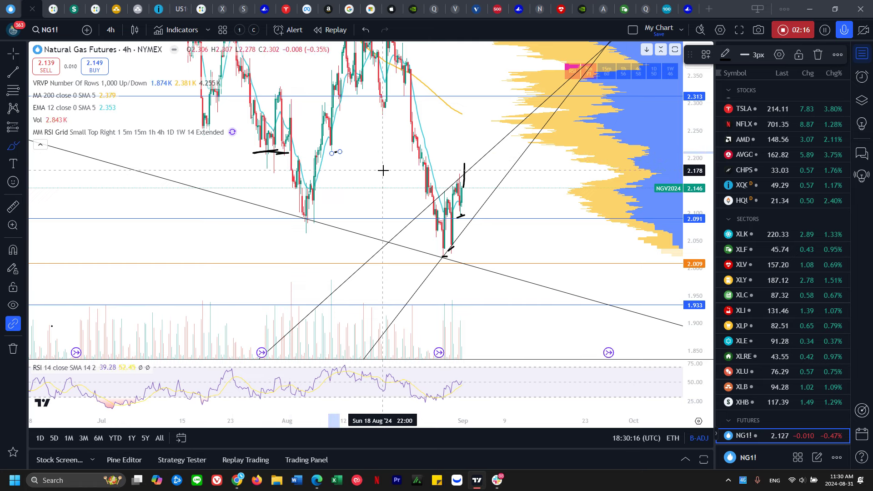
# Undo all brush strokes at the July–August level, the late-August lows and the latest candle
pyautogui.hotkey('ctrl', 'z')
pyautogui.hotkey('ctrl', 'z')
pyautogui.hotkey('ctrl', 'z')
pyautogui.hotkey('ctrl', 'z')
pyautogui.hotkey('ctrl', 'z')
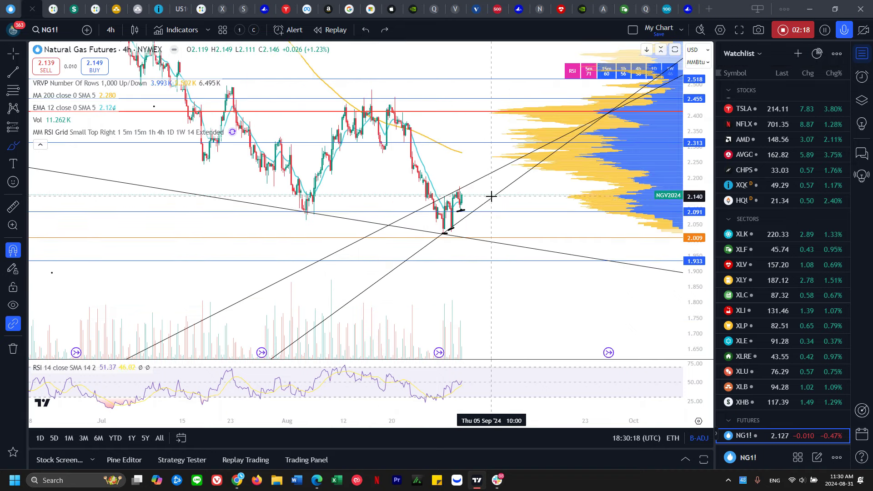
pyautogui.hotkey('ctrl', 'z')
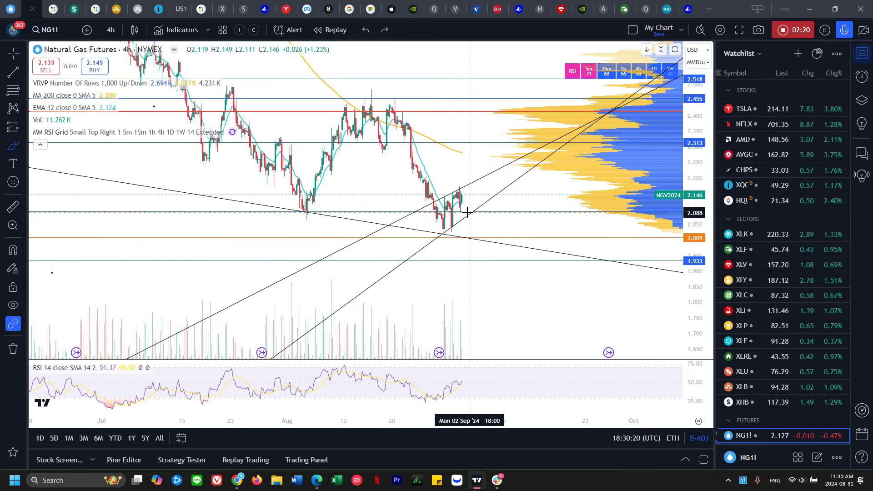
# Mark the 30 August low at about 2.089 with a short brush stroke, and remove the mark
pyautogui.moveTo(456, 212); pyautogui.dragTo(463, 212)
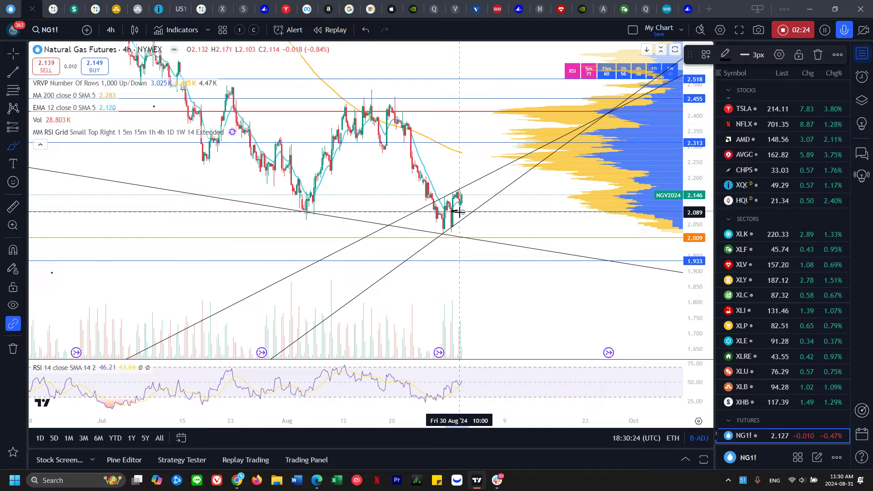
pyautogui.moveTo(695, 223); pyautogui.dragTo(696, 75)
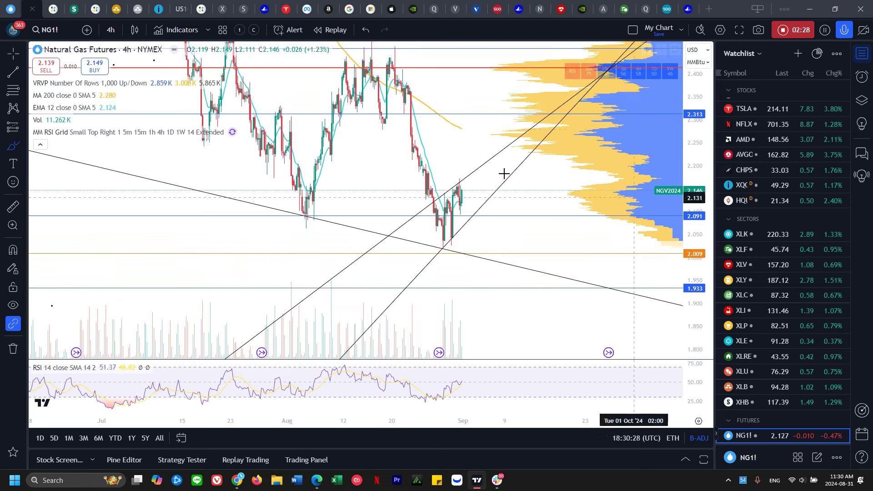
# Switch the natural gas chart from the four-hour to the 1 day interval, showing price history back to 2023
pyautogui.click(111, 29)
pyautogui.scroll(-3, 133, 376)
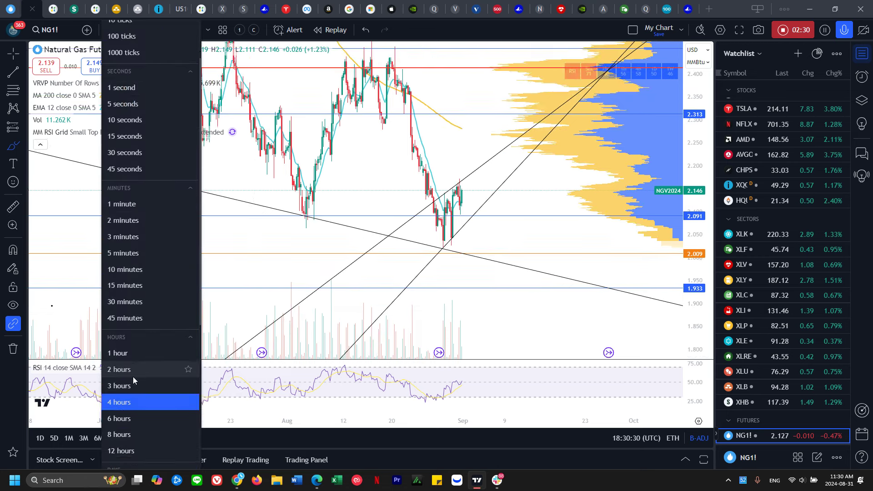
pyautogui.click(133, 447)
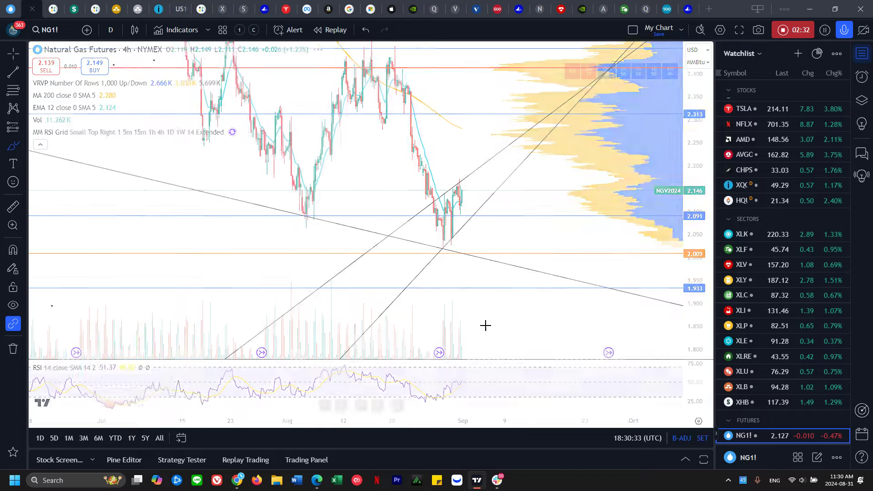
pyautogui.scroll(-5, 527, 240)
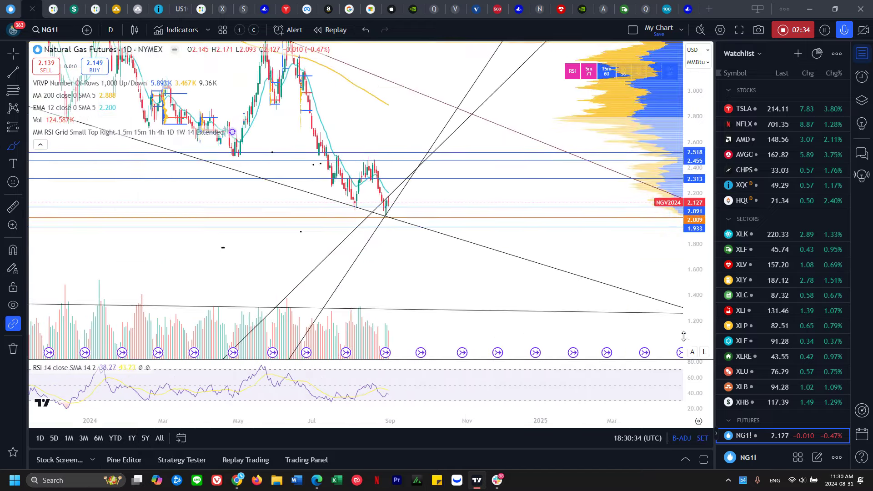
pyautogui.scroll(-3, 530, 239)
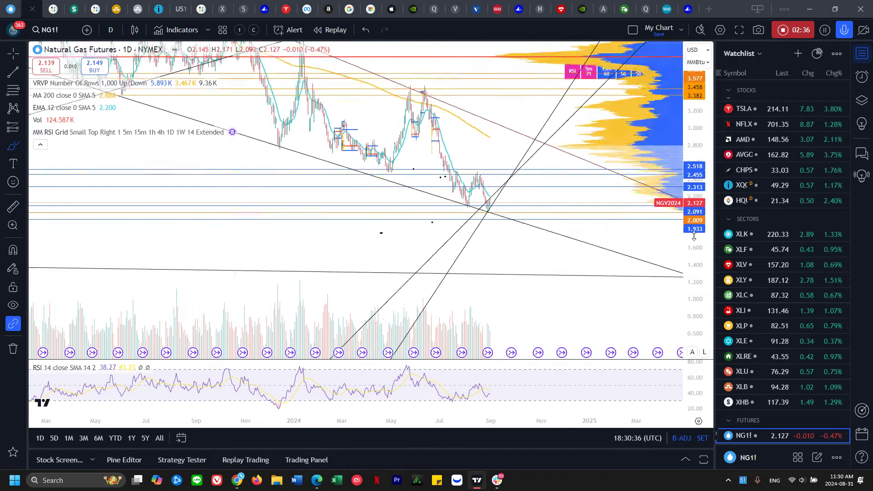
# Mark the spring 2023, December 2023 and August 2024 lows along the descending lower trendline with brush strokes, and undo the August strokes
pyautogui.scroll(-5, 457, 203)
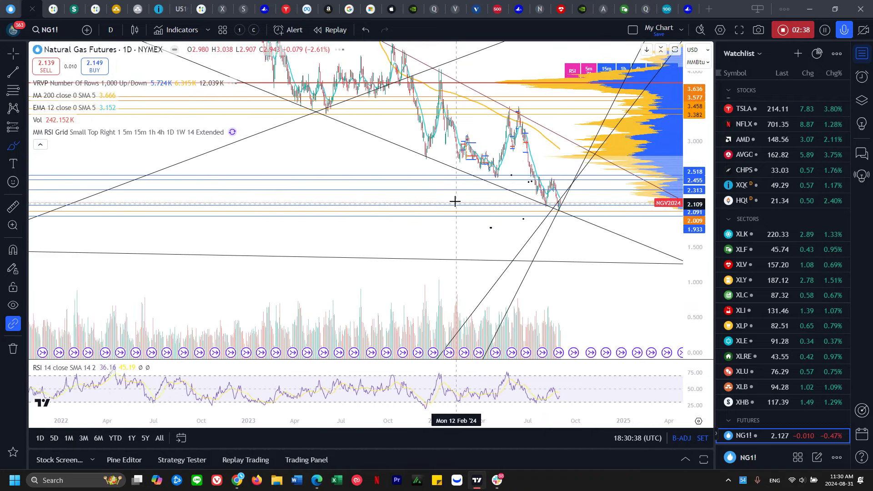
pyautogui.moveTo(323, 99); pyautogui.dragTo(368, 121)
pyautogui.scroll(5, 575, 210)
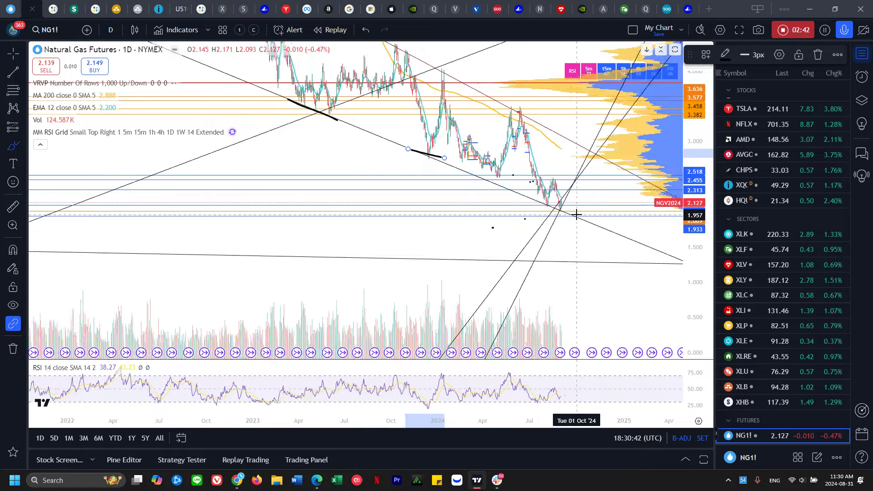
pyautogui.moveTo(437, 205); pyautogui.dragTo(442, 208)
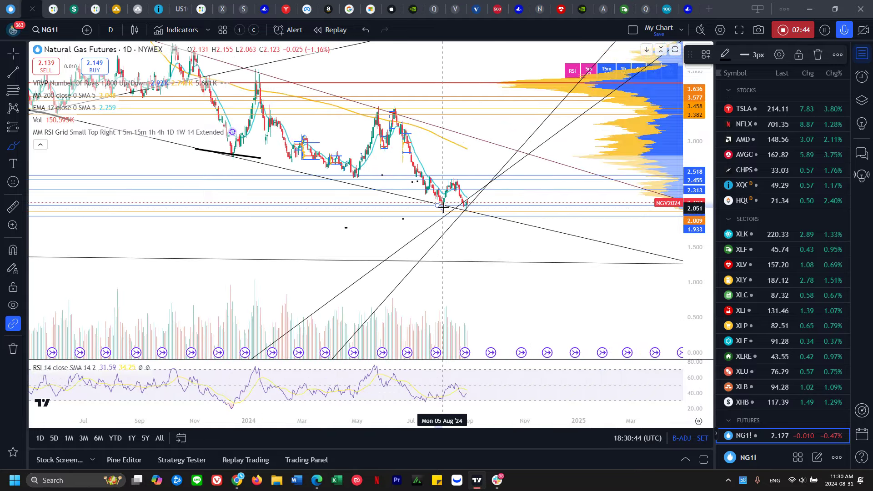
pyautogui.scroll(-3, 455, 214)
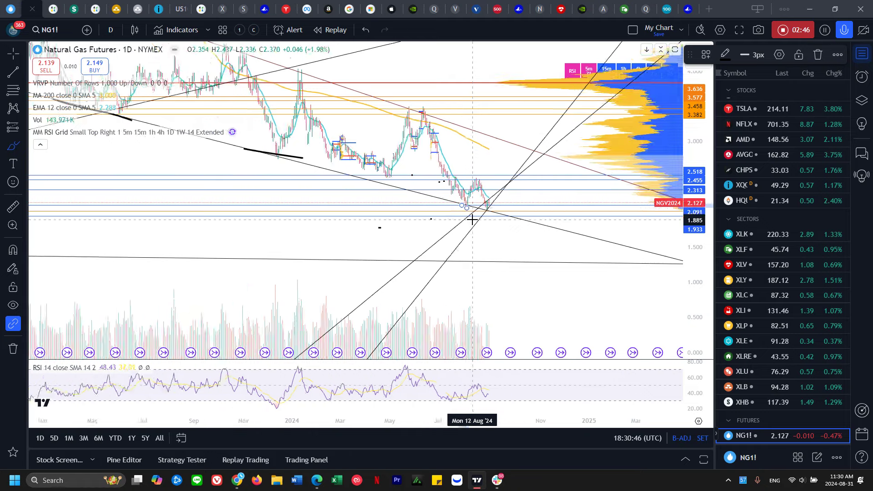
pyautogui.scroll(-2, 563, 219)
pyautogui.scroll(6, 567, 215)
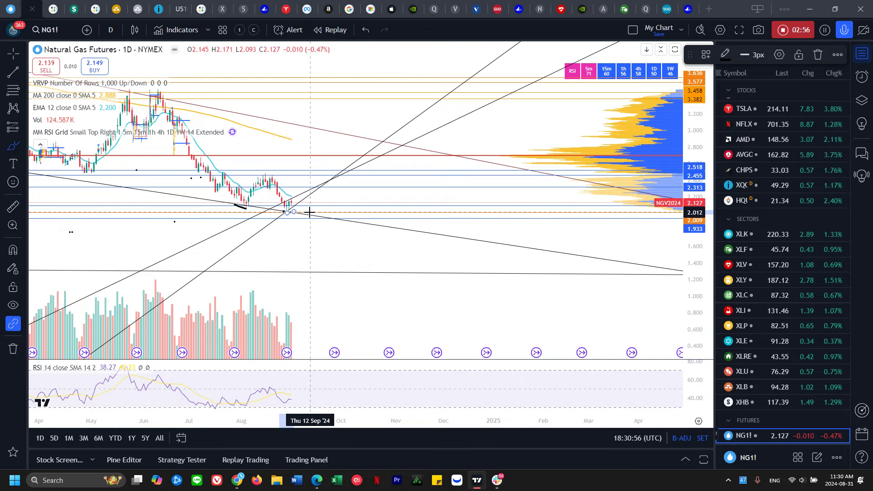
pyautogui.hotkey('ctrl', 'z')
pyautogui.hotkey('ctrl', 'z')
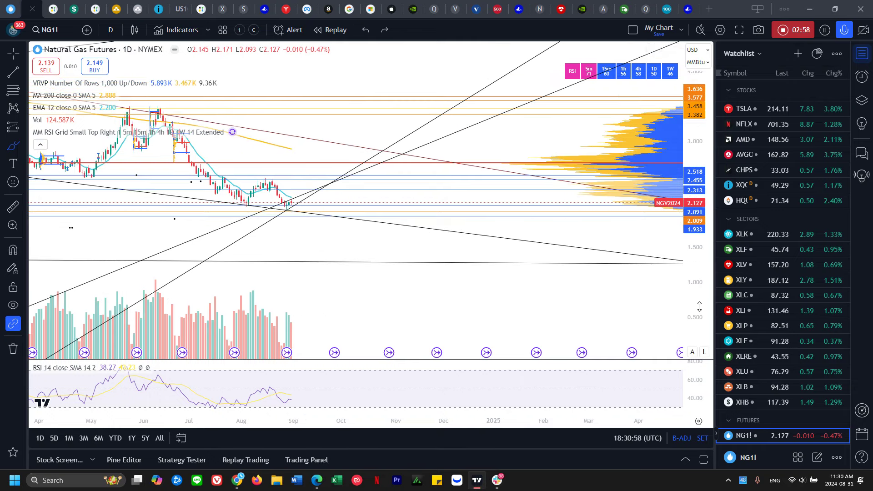
# Sketch a drop from the latest candle to about 1.80 with the brush, and undo the strokes
pyautogui.moveTo(698, 306); pyautogui.dragTo(716, 170)
pyautogui.moveTo(295, 199); pyautogui.dragTo(298, 257)
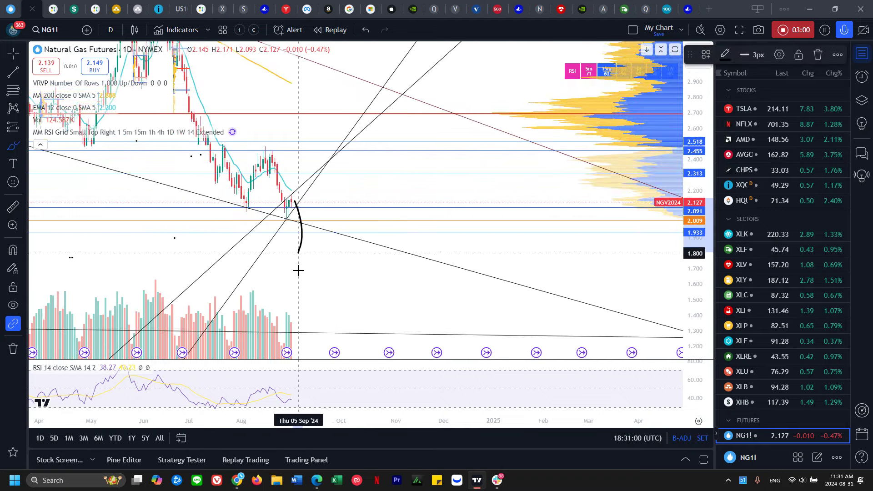
pyautogui.hotkey('ctrl', 'z')
pyautogui.moveTo(183, 196); pyautogui.dragTo(440, 270)
pyautogui.hotkey('ctrl', 'z')
# Delete the remaining brush stroke under the December 2023 low on the descending trendline
pyautogui.scroll(-3, 436, 284)
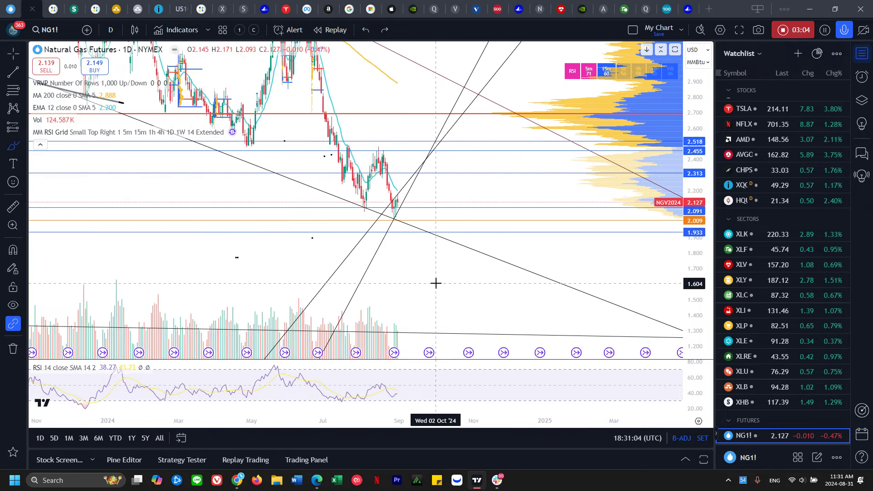
pyautogui.moveTo(702, 159); pyautogui.dragTo(703, 273)
pyautogui.scroll(-1, 526, 248)
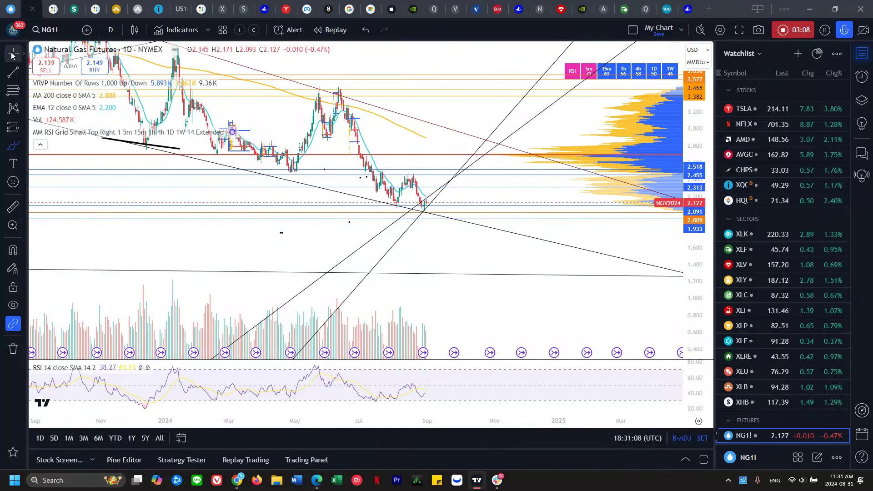
pyautogui.click(173, 148)
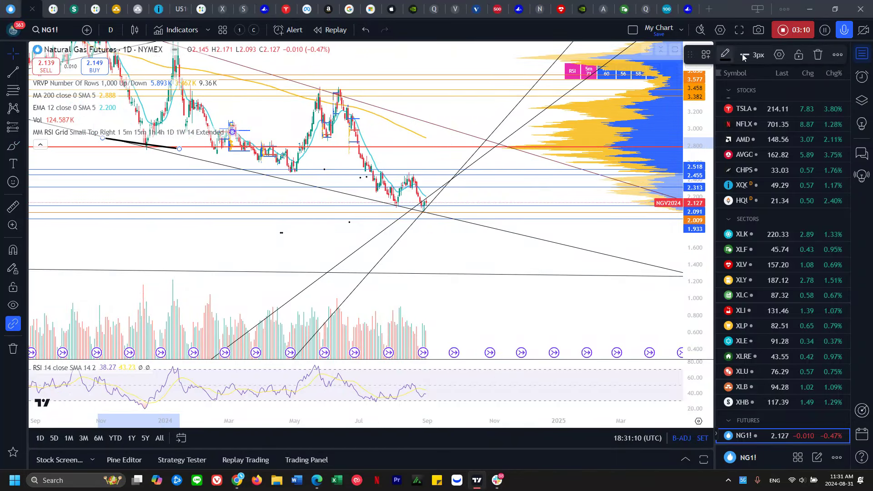
pyautogui.click(818, 54)
# Trace the rally from the late-April 2024 low to the June high with a curved brush stroke
pyautogui.scroll(3, 439, 226)
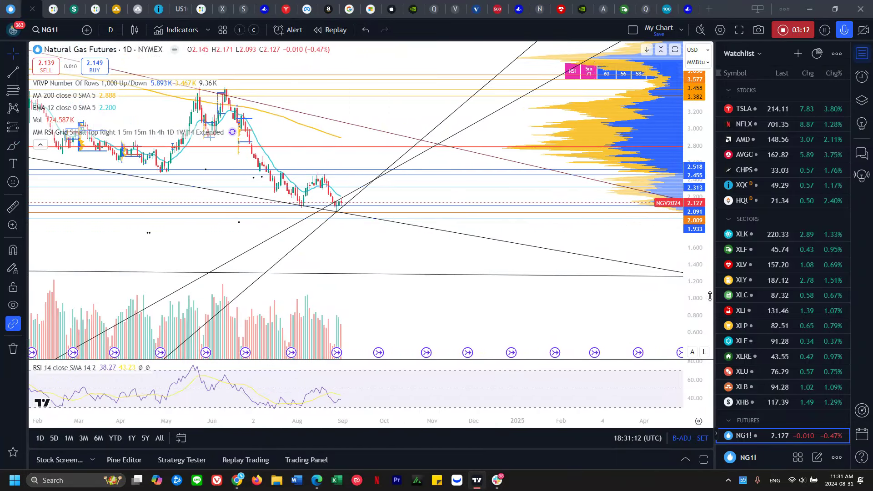
pyautogui.moveTo(705, 296); pyautogui.dragTo(701, 213)
pyautogui.moveTo(354, 268)
pyautogui.mouseDown()
pyautogui.moveTo(460, 315)
pyautogui.moveTo(421, 312)
pyautogui.mouseUp()
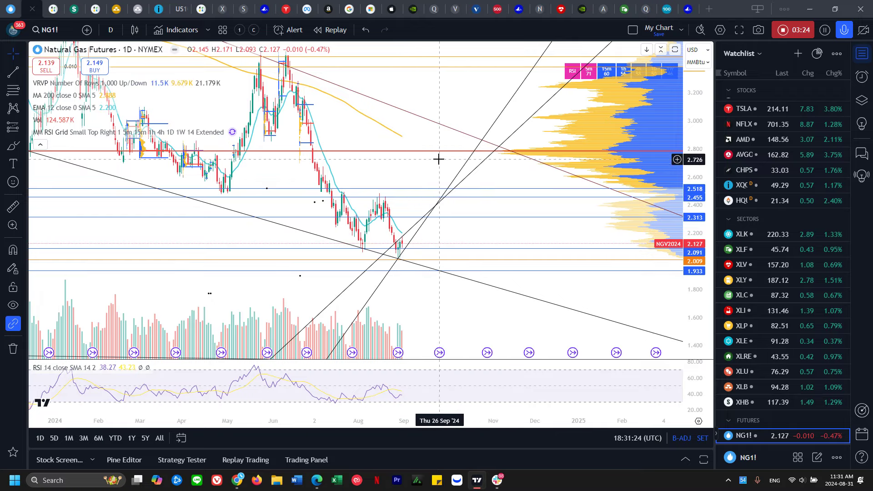
pyautogui.click(12, 146)
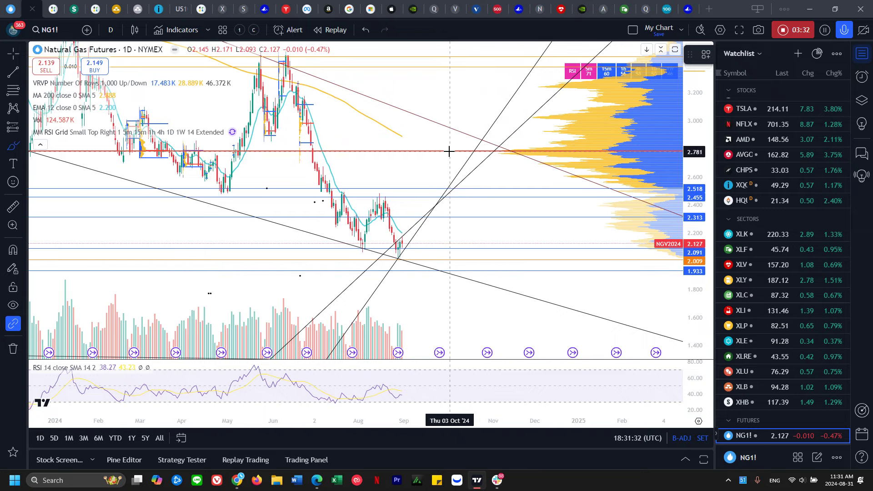
pyautogui.scroll(-2, 456, 200)
pyautogui.scroll(1, 458, 203)
pyautogui.moveTo(700, 144)
pyautogui.mouseDown()
pyautogui.moveTo(693, 265)
pyautogui.moveTo(686, 252)
pyautogui.mouseUp()
pyautogui.moveTo(270, 199)
pyautogui.mouseDown()
pyautogui.moveTo(322, 148)
pyautogui.moveTo(331, 120)
pyautogui.mouseUp()
# Circle the June 2024, January 2024 and November 2023 highs with the brush, and undo the circles
pyautogui.scroll(-3, 353, 180)
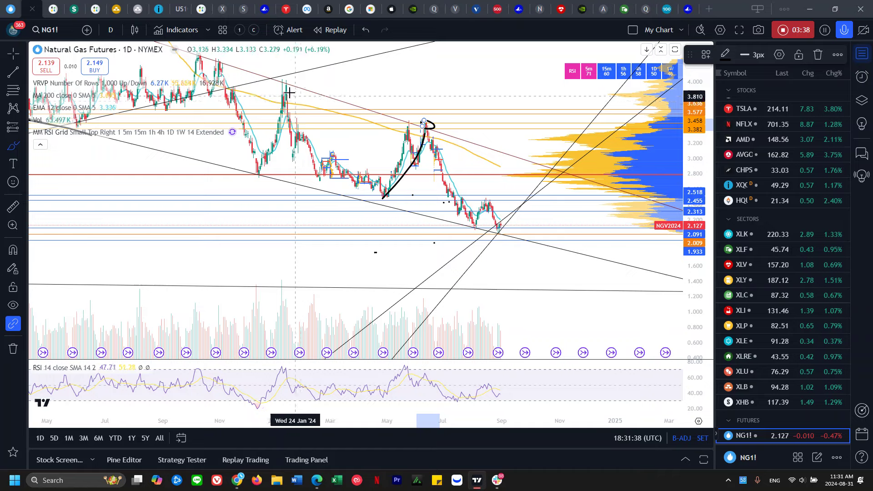
pyautogui.moveTo(282, 82)
pyautogui.mouseDown()
pyautogui.moveTo(300, 83)
pyautogui.moveTo(283, 81)
pyautogui.mouseUp()
pyautogui.moveTo(213, 58); pyautogui.dragTo(210, 56)
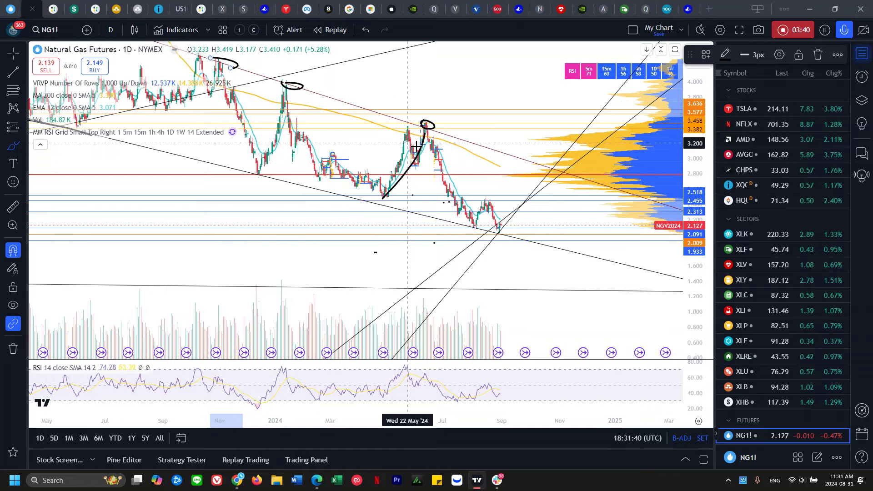
pyautogui.hotkey('ctrl', 'z')
pyautogui.hotkey('ctrl', 'z')
# Measure the price move from about 2.125 beside the latest candle up to the descending upper trendline, and clear the measurement
pyautogui.scroll(5, 557, 202)
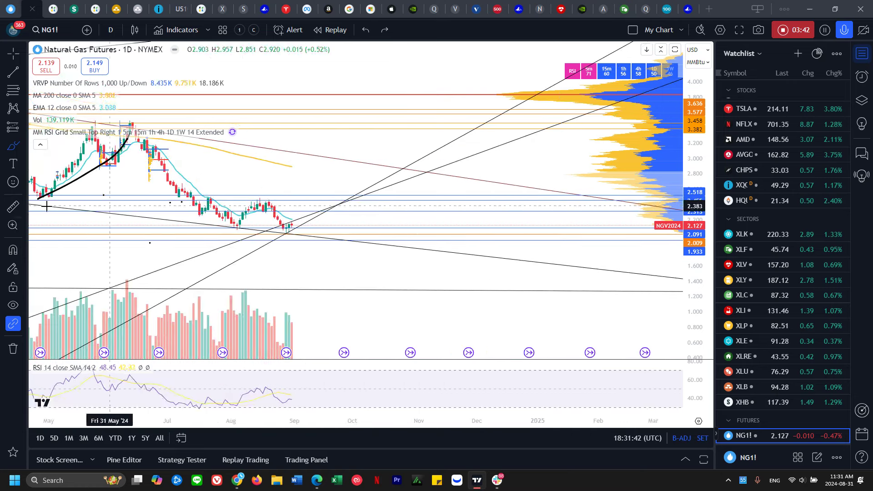
pyautogui.click(12, 207)
pyautogui.click(302, 225)
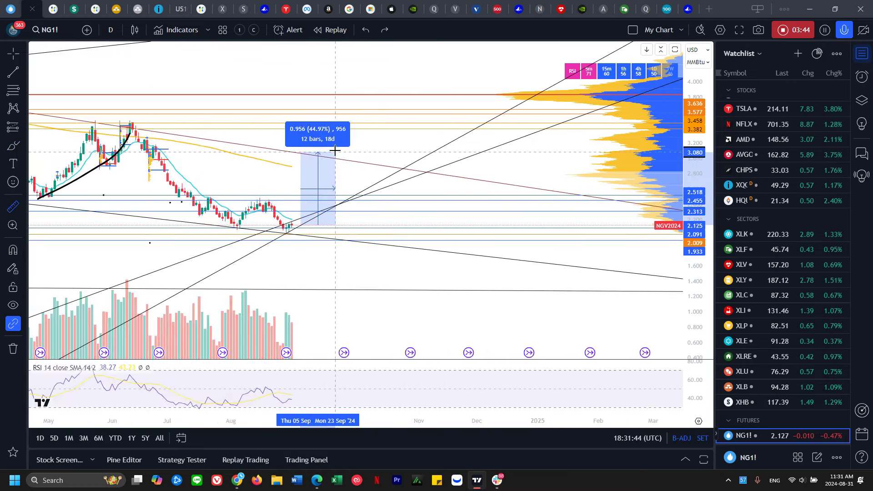
pyautogui.click(332, 158)
pyautogui.click(376, 148)
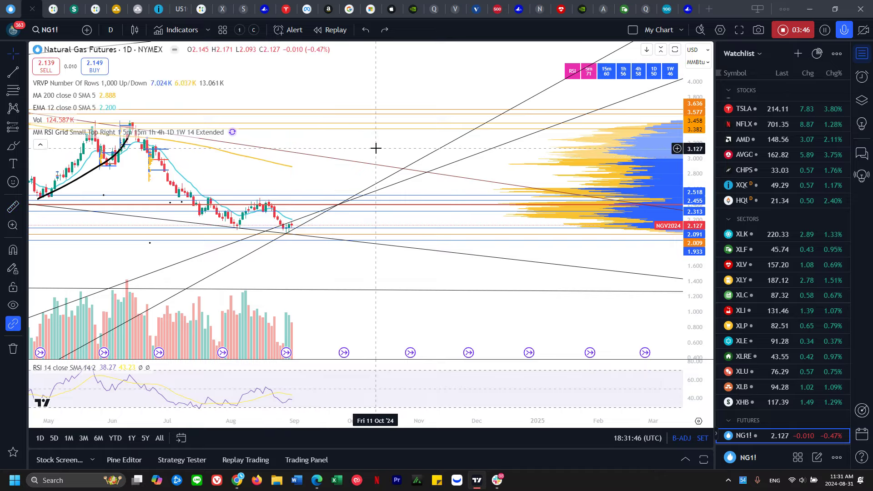
# Sketch a bounce and pullback from the late-August low with a flat brush stroke just below 2.091, and undo the strokes
pyautogui.moveTo(381, 149); pyautogui.dragTo(484, 143)
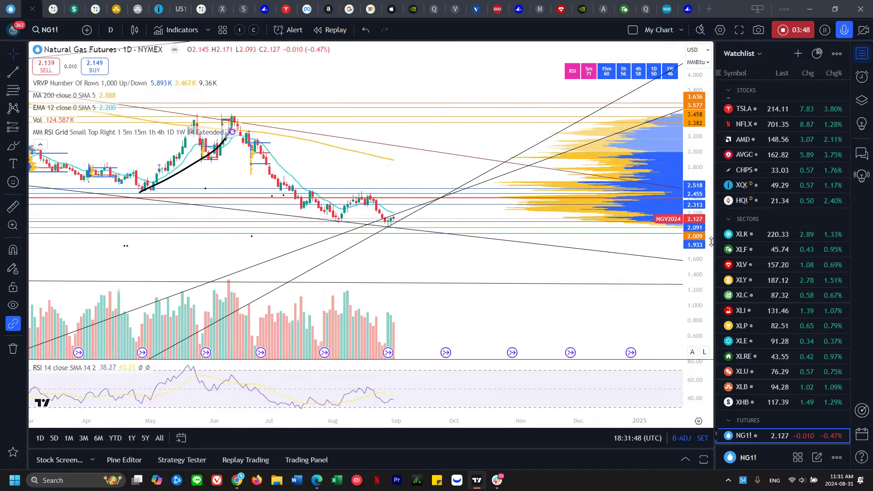
pyautogui.moveTo(699, 255); pyautogui.dragTo(700, 73)
pyautogui.moveTo(449, 221); pyautogui.dragTo(453, 212)
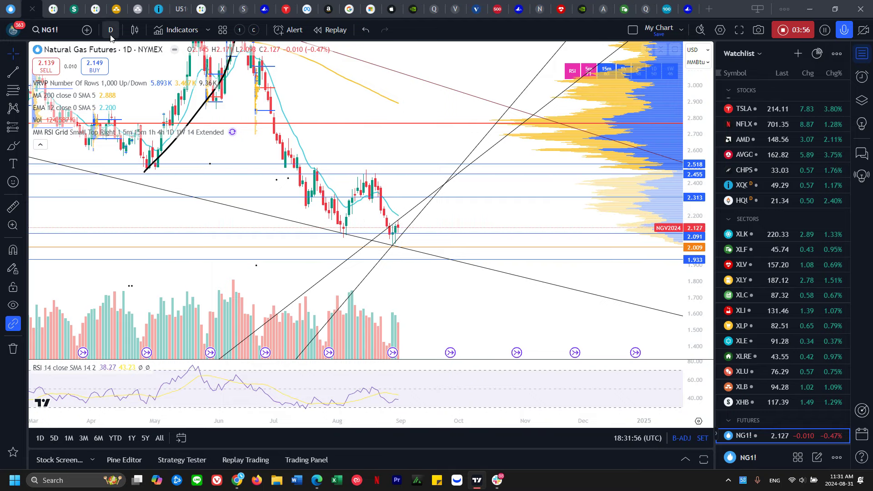
pyautogui.click(13, 146)
pyautogui.moveTo(393, 244)
pyautogui.mouseDown()
pyautogui.moveTo(398, 226)
pyautogui.moveTo(439, 238)
pyautogui.moveTo(429, 193)
pyautogui.mouseUp()
pyautogui.hotkey('ctrl', 'z')
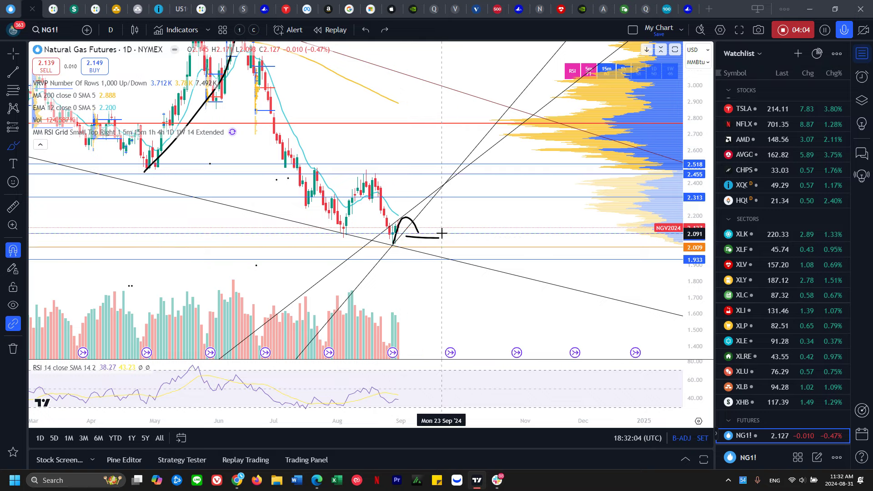
pyautogui.hotkey('ctrl', 'z')
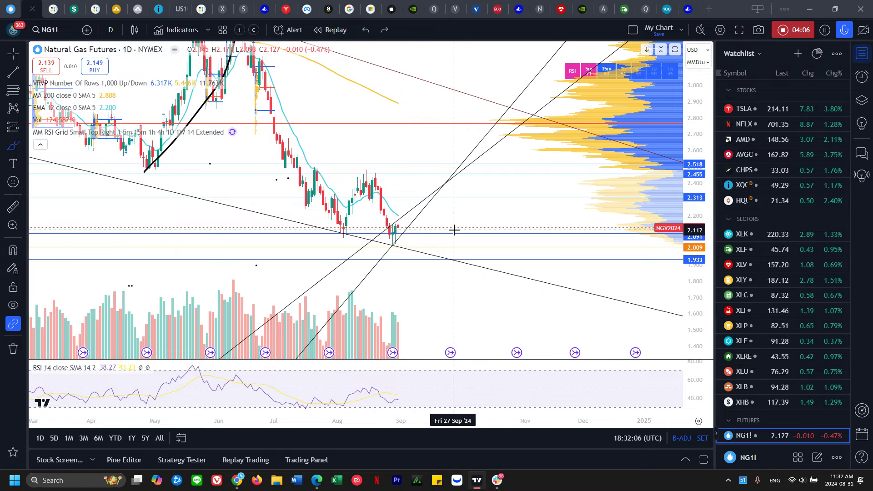
# Delete the curved brush stroke along the May–June 2024 rally
pyautogui.moveTo(693, 150); pyautogui.dragTo(676, 238)
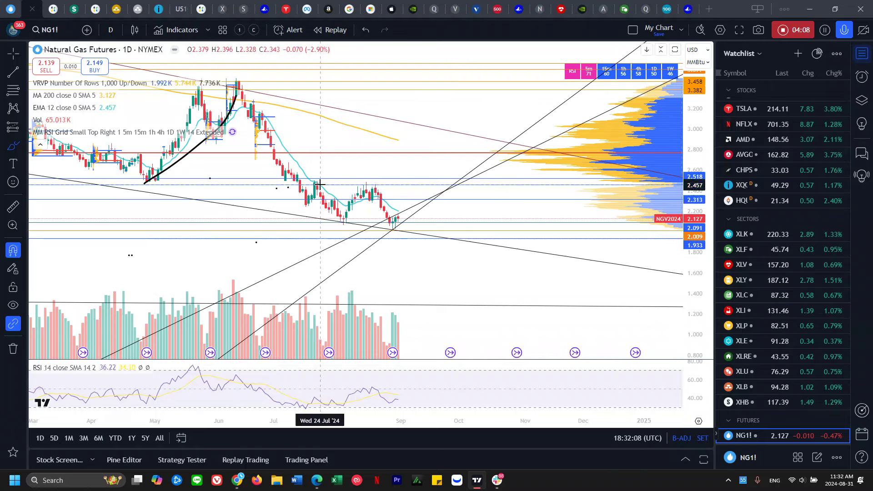
pyautogui.click(182, 156)
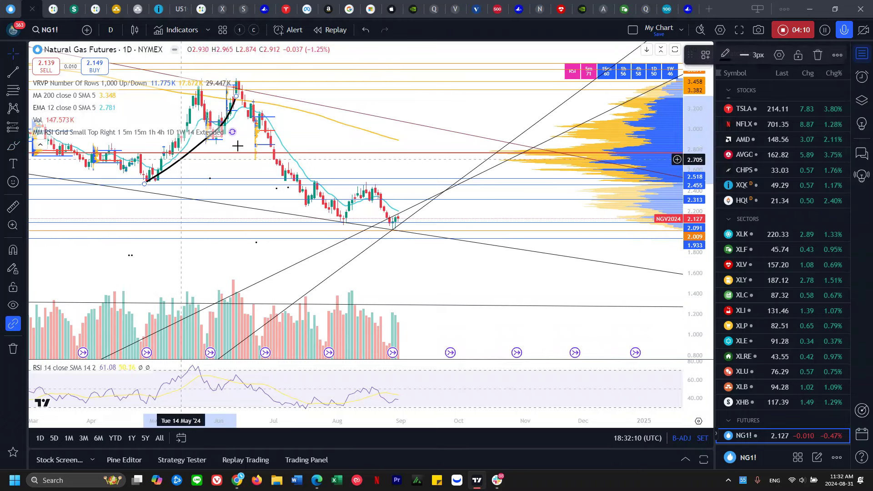
pyautogui.click(818, 55)
# Trace the decline from the June high to the August low and the preceding spring rally with the brush, and undo both strokes
pyautogui.moveTo(331, 136); pyautogui.dragTo(389, 136)
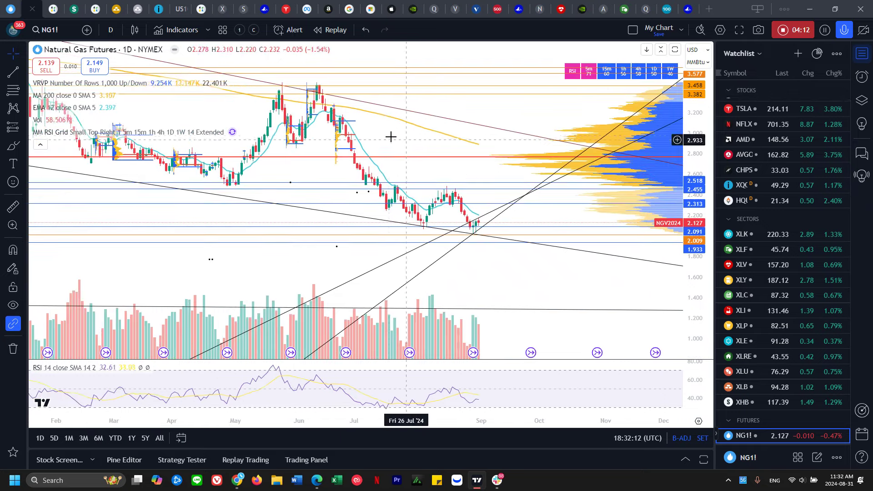
pyautogui.click(14, 148)
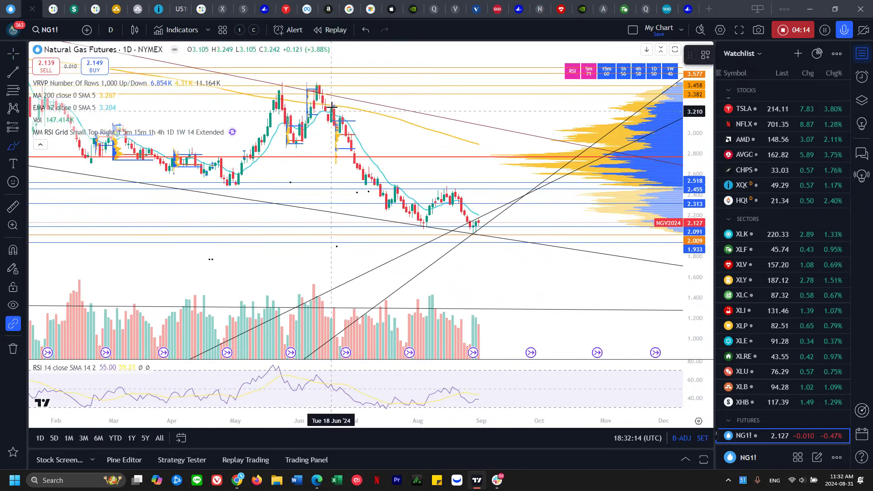
pyautogui.moveTo(319, 91)
pyautogui.mouseDown()
pyautogui.moveTo(370, 176)
pyautogui.moveTo(425, 226)
pyautogui.mouseUp()
pyautogui.hotkey('ctrl', 'z')
pyautogui.moveTo(219, 188)
pyautogui.mouseDown()
pyautogui.moveTo(268, 119)
pyautogui.moveTo(294, 135)
pyautogui.mouseUp()
pyautogui.hotkey('ctrl', 'z')
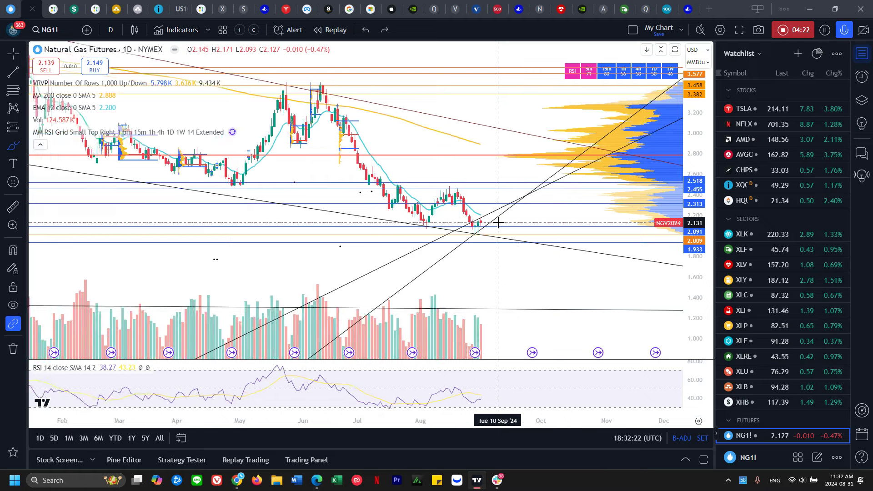
pyautogui.scroll(3, 508, 226)
pyautogui.scroll(-2, 509, 226)
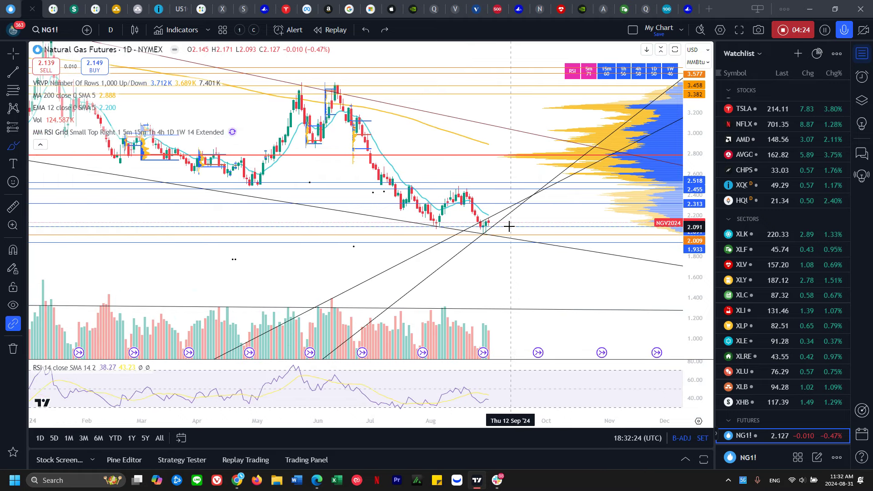
pyautogui.scroll(2, 507, 227)
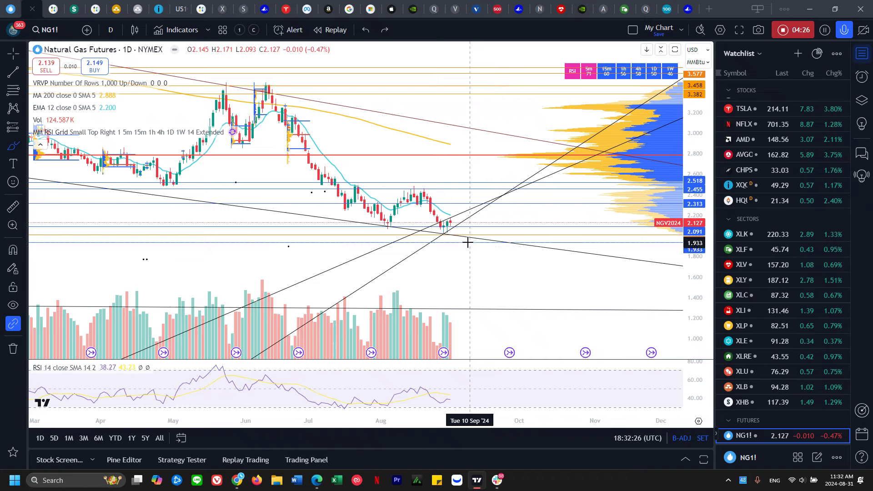
pyautogui.scroll(2, 455, 228)
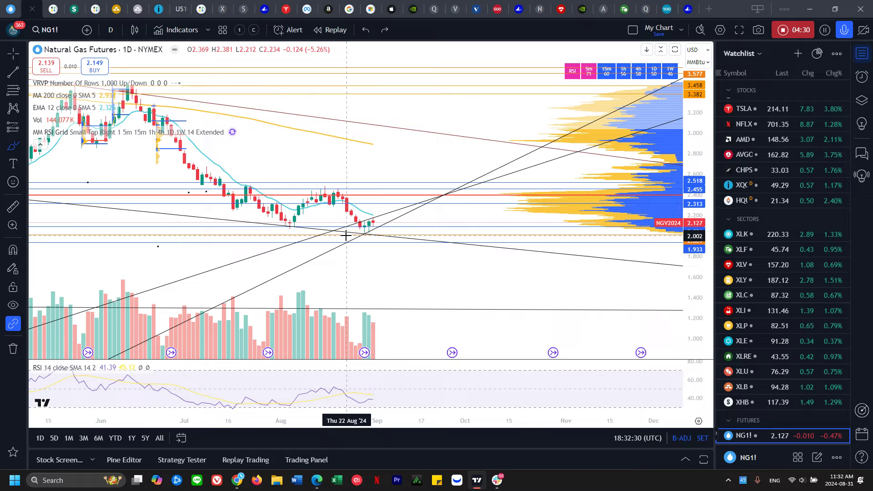
# Switch to the United States Natural Gas Fund (UNG) daily chart and rescale it around the late-2023 to August 2024 prices
pyautogui.click(55, 9)
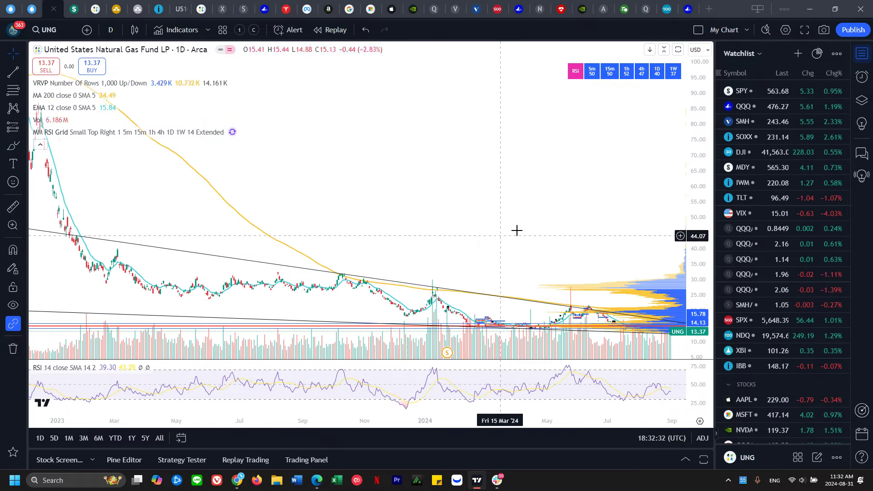
pyautogui.moveTo(500, 216); pyautogui.dragTo(359, 73)
pyautogui.moveTo(692, 257); pyautogui.dragTo(691, 91)
pyautogui.moveTo(562, 267); pyautogui.dragTo(515, 283)
pyautogui.moveTo(700, 281); pyautogui.dragTo(688, 75)
pyautogui.moveTo(504, 232); pyautogui.dragTo(471, 294)
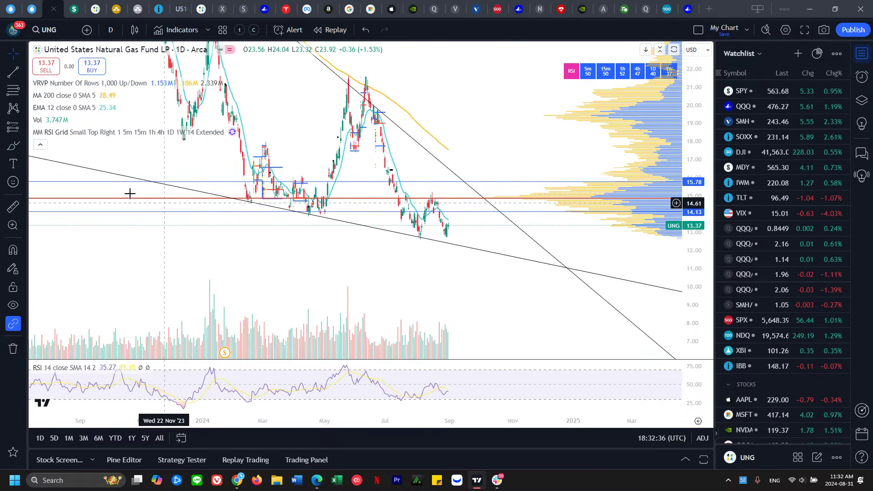
# Mark UNG's February, March, April and August 2024 lows along the descending lower trendline with brush strokes, and undo the strokes
pyautogui.click(12, 146)
pyautogui.moveTo(240, 200); pyautogui.dragTo(300, 212)
pyautogui.moveTo(315, 216); pyautogui.dragTo(328, 217)
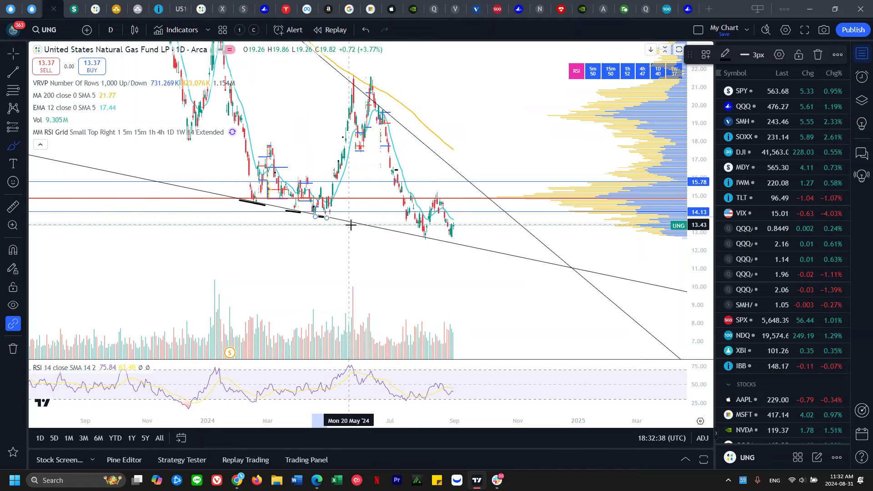
pyautogui.moveTo(397, 237); pyautogui.dragTo(468, 238)
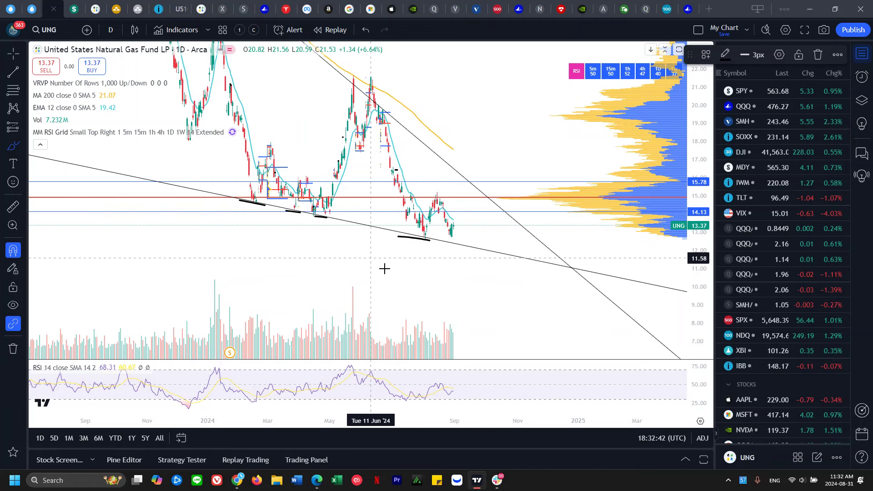
pyautogui.hotkey('ctrl', 'z')
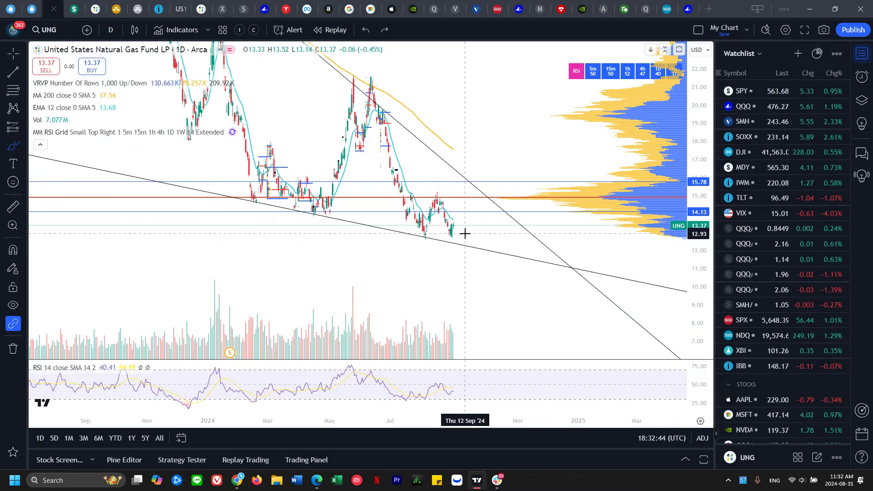
# Change the UNG chart interval from daily to 4 hours
pyautogui.scroll(3, 464, 235)
pyautogui.moveTo(698, 272); pyautogui.dragTo(699, 199)
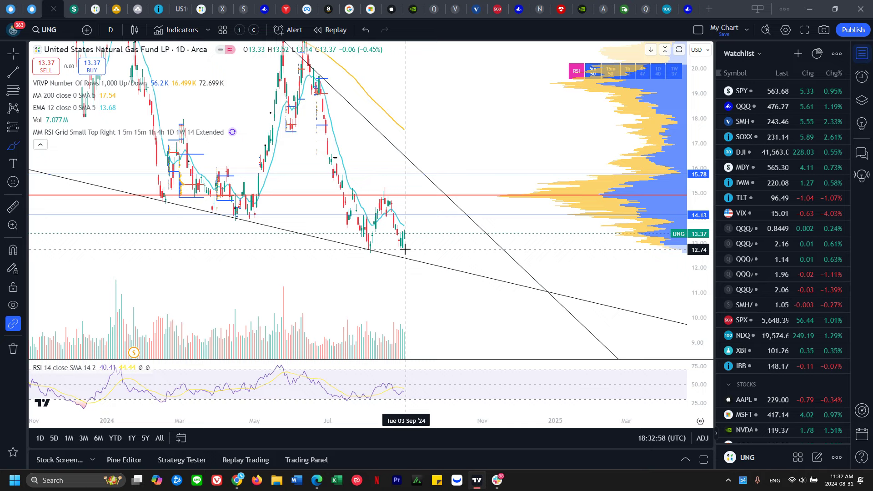
pyautogui.click(110, 30)
pyautogui.scroll(-3, 133, 414)
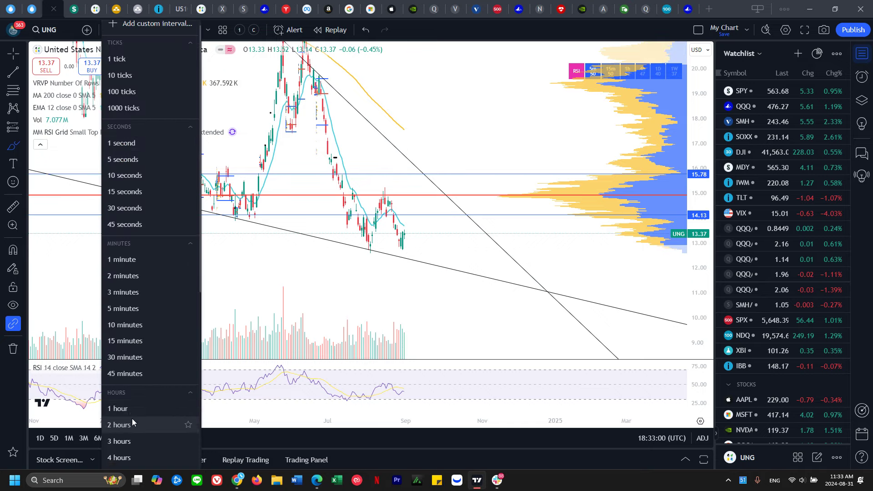
pyautogui.click(142, 364)
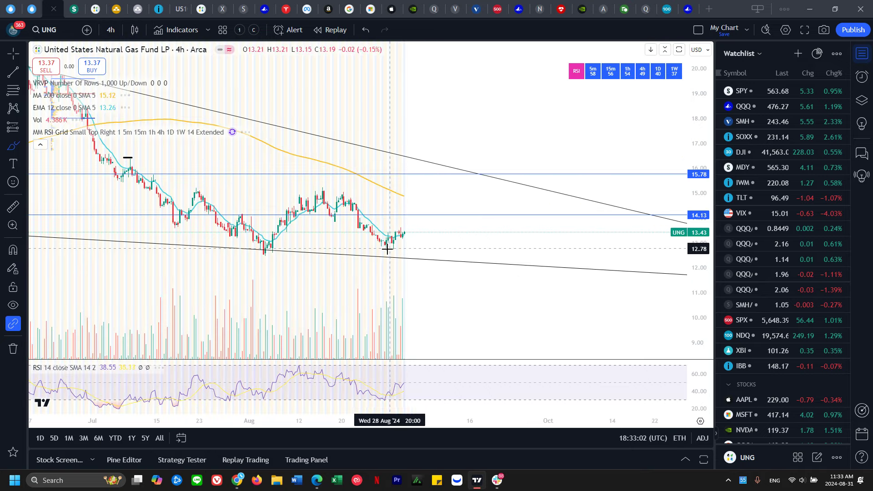
# Trace UNG's late-August price swings with the brush, and undo the stroke
pyautogui.moveTo(385, 234); pyautogui.dragTo(399, 233)
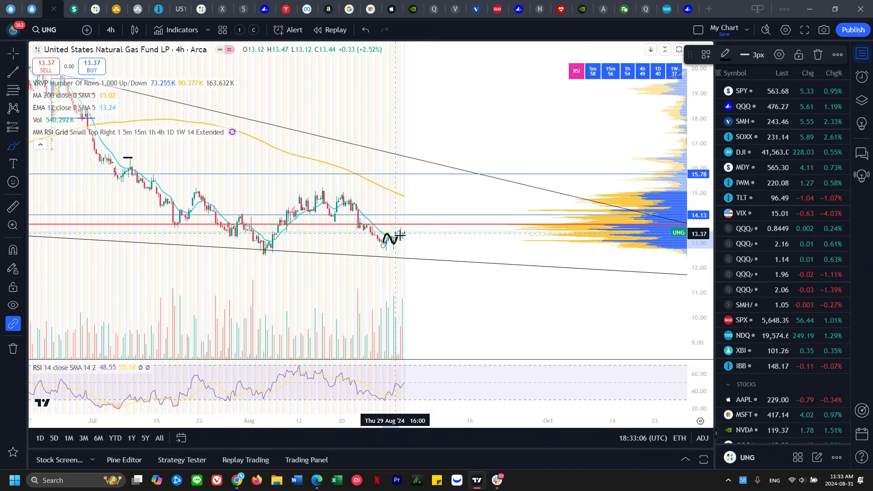
pyautogui.moveTo(703, 282); pyautogui.dragTo(703, 68)
pyautogui.hotkey('ctrl', 'z')
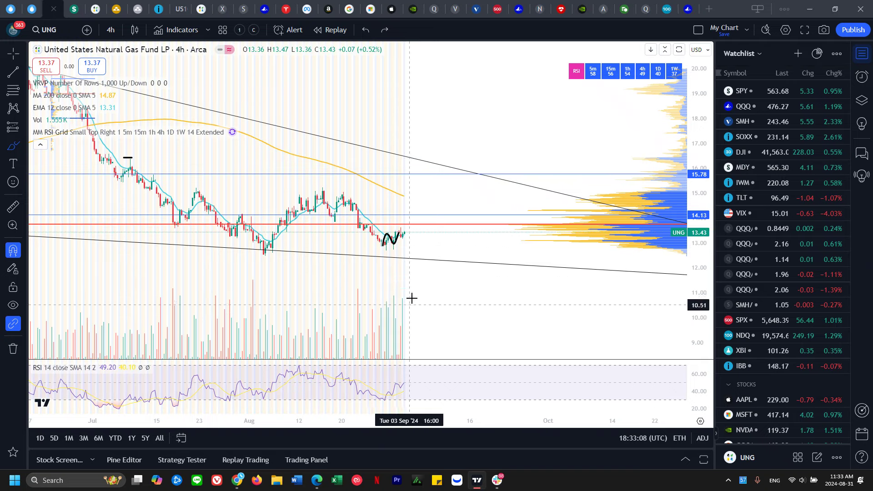
pyautogui.hotkey('ctrl', 'z')
# Mark UNG's successive late-August lows with three short horizontal brush strokes, and undo the strokes
pyautogui.moveTo(702, 297); pyautogui.dragTo(707, 75)
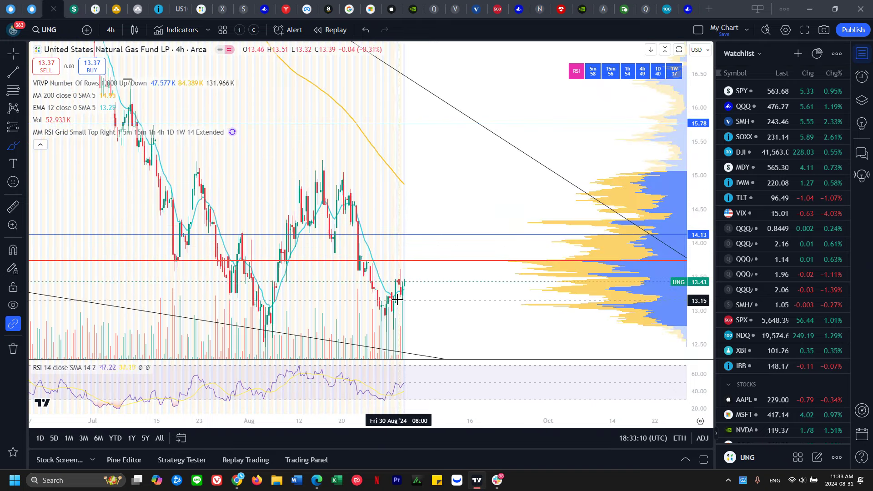
pyautogui.moveTo(396, 299)
pyautogui.mouseDown()
pyautogui.moveTo(417, 298)
pyautogui.moveTo(411, 312)
pyautogui.mouseUp()
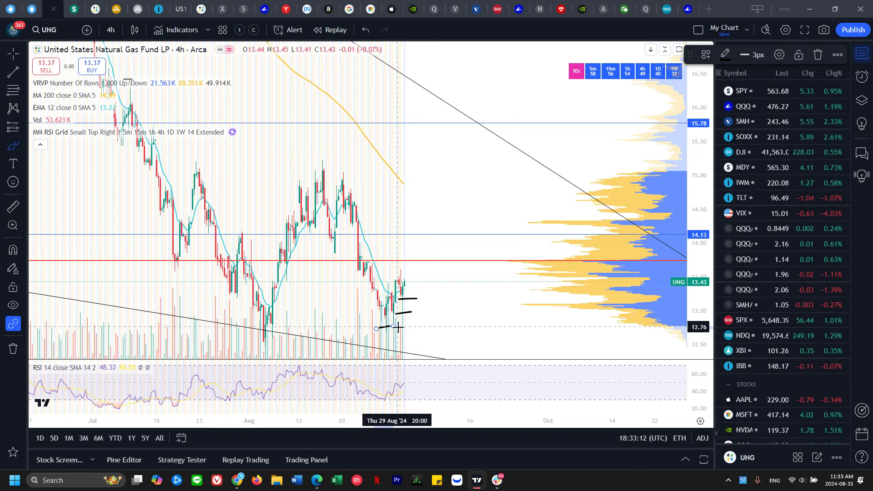
pyautogui.hotkey('ctrl', 'z')
pyautogui.hotkey('ctrl', 'z')
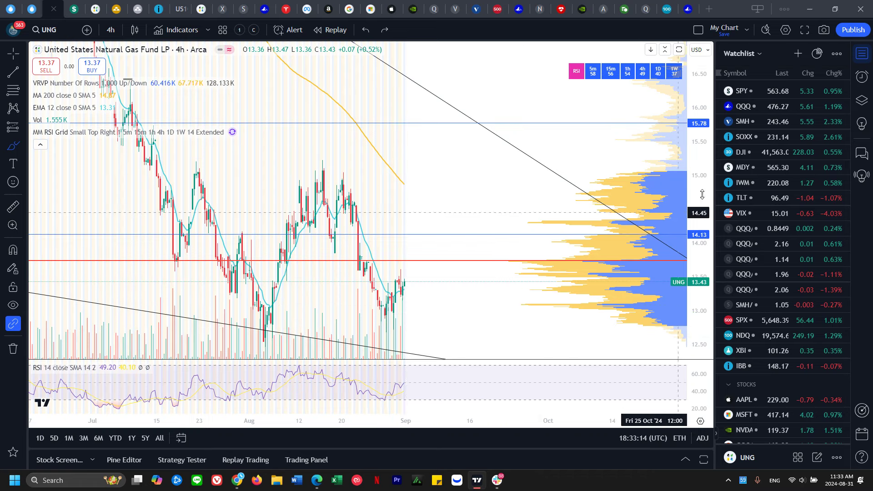
pyautogui.moveTo(692, 215); pyautogui.dragTo(692, 288)
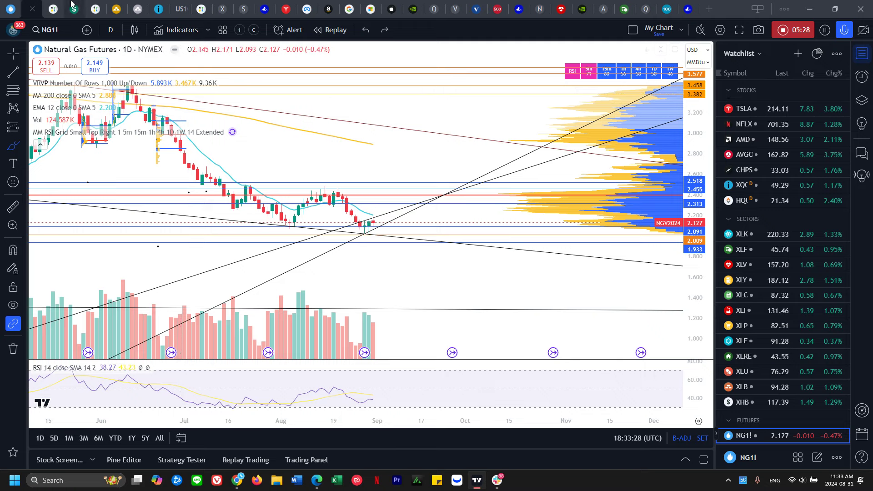
# Switch to the U.S. Dollar Index (DXY) daily chart and rescale it around the mid-2023 to August 2024 prices
pyautogui.click(57, 6)
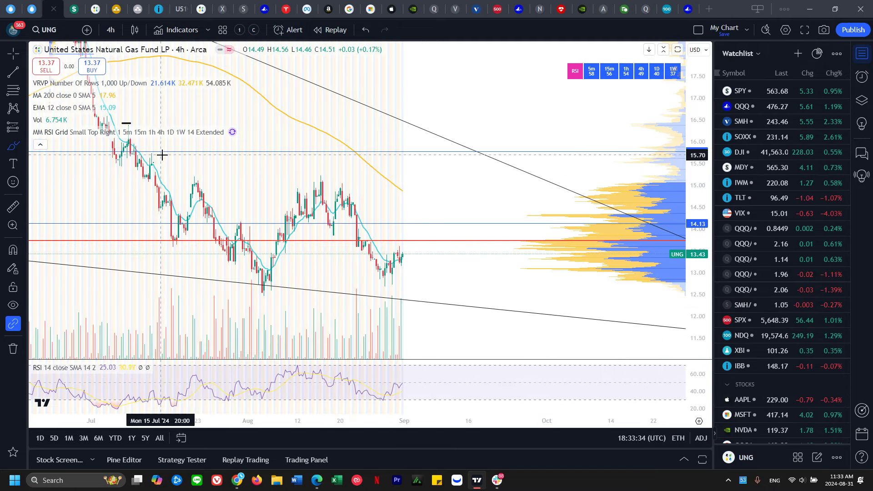
pyautogui.click(75, 8)
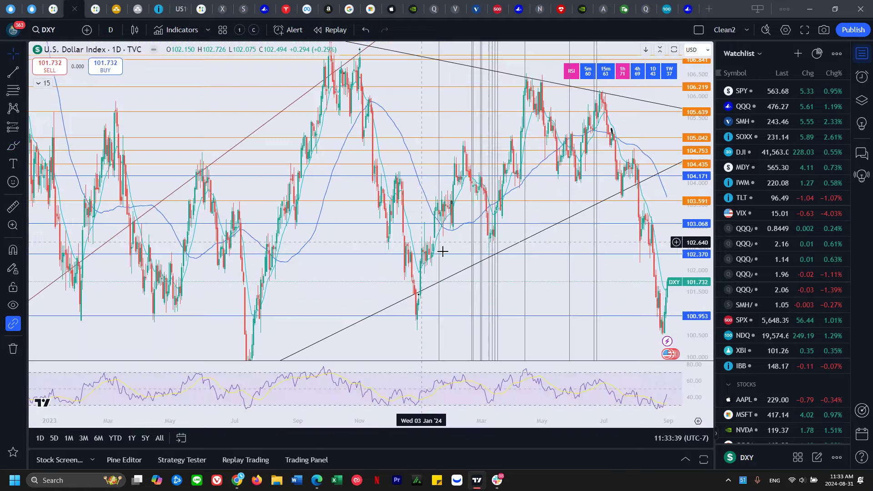
pyautogui.moveTo(573, 238); pyautogui.dragTo(435, 201)
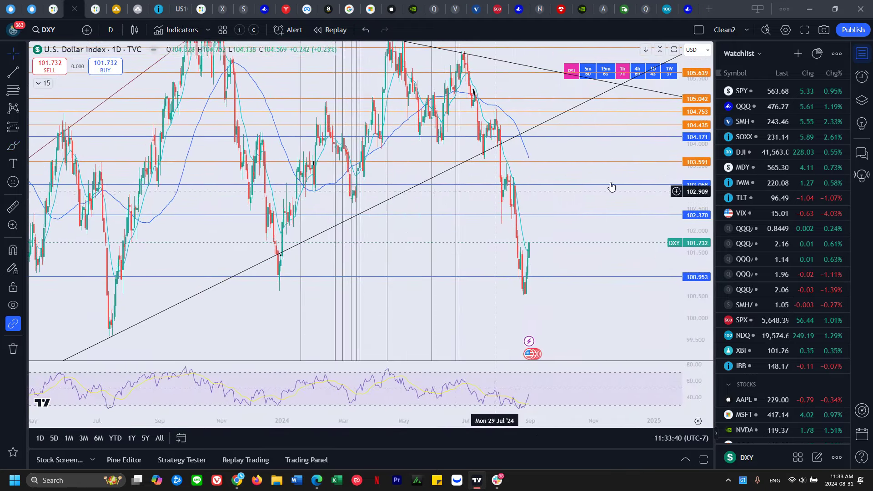
pyautogui.moveTo(702, 152); pyautogui.dragTo(698, 212)
pyautogui.hscroll(3, 568, 246)
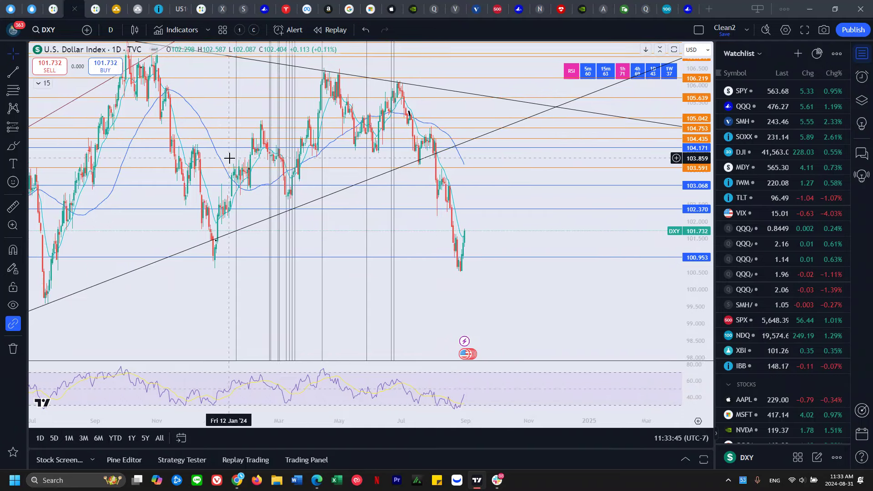
# Mark DXY's early 2023, spring 2023, December 2023 and August 2024 lows near the 100.953 level with brush strokes, and undo them
pyautogui.click(12, 146)
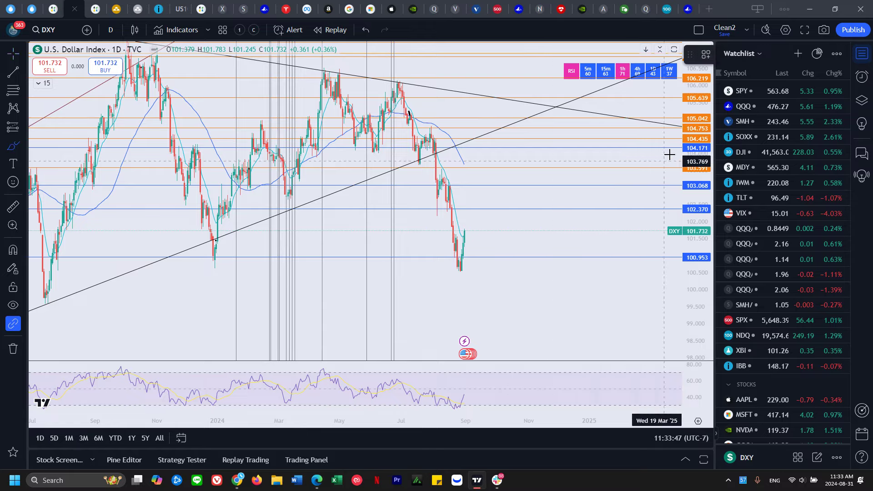
pyautogui.moveTo(697, 159); pyautogui.dragTo(696, 191)
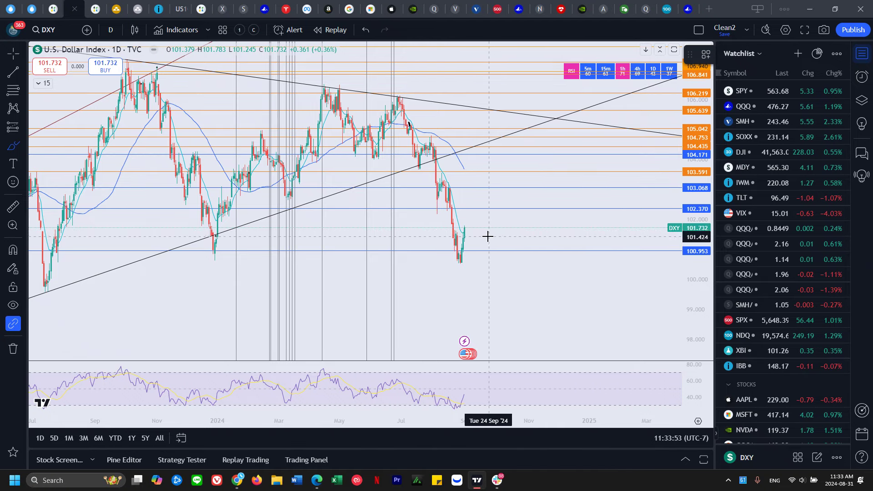
pyautogui.scroll(-3, 532, 246)
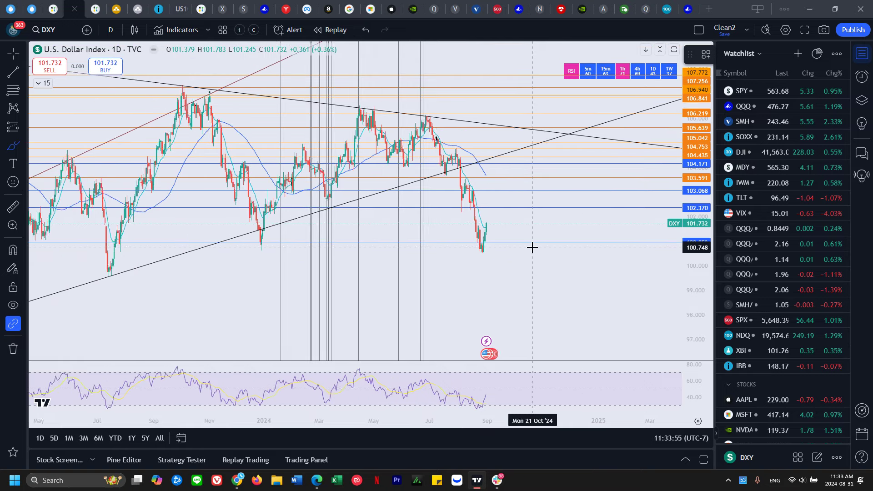
pyautogui.moveTo(697, 178); pyautogui.dragTo(697, 211)
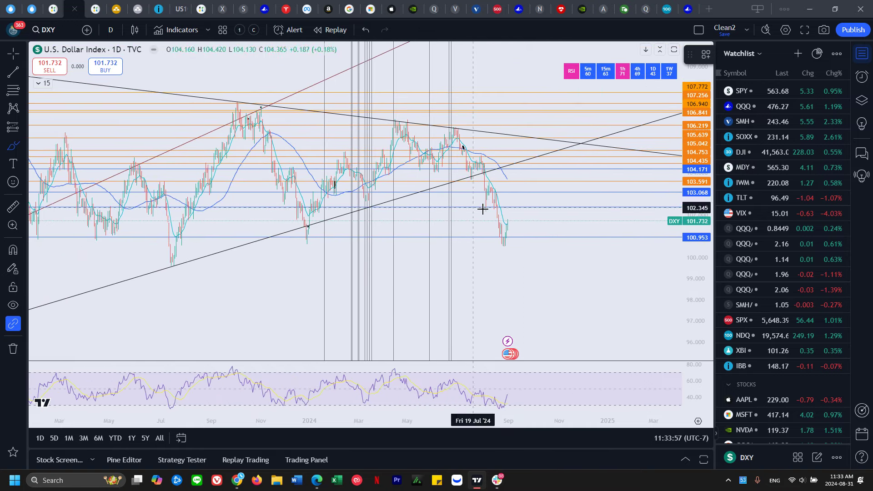
pyautogui.scroll(3, 532, 226)
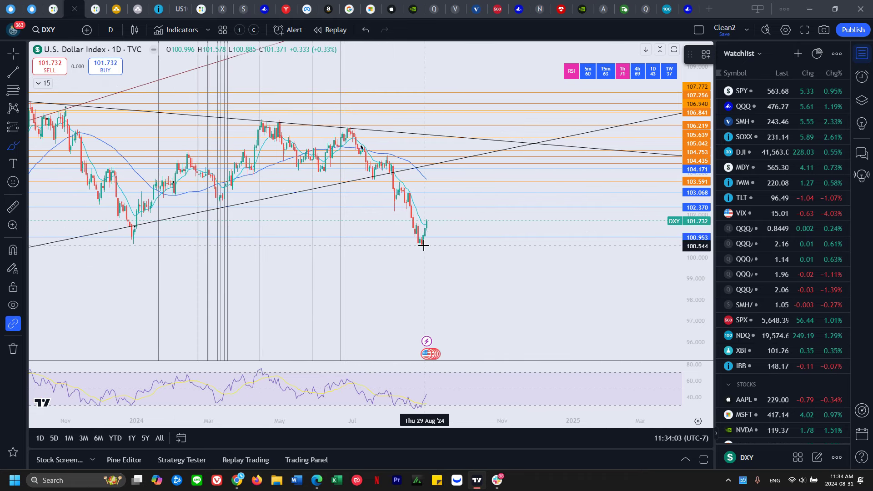
pyautogui.scroll(-5, 424, 245)
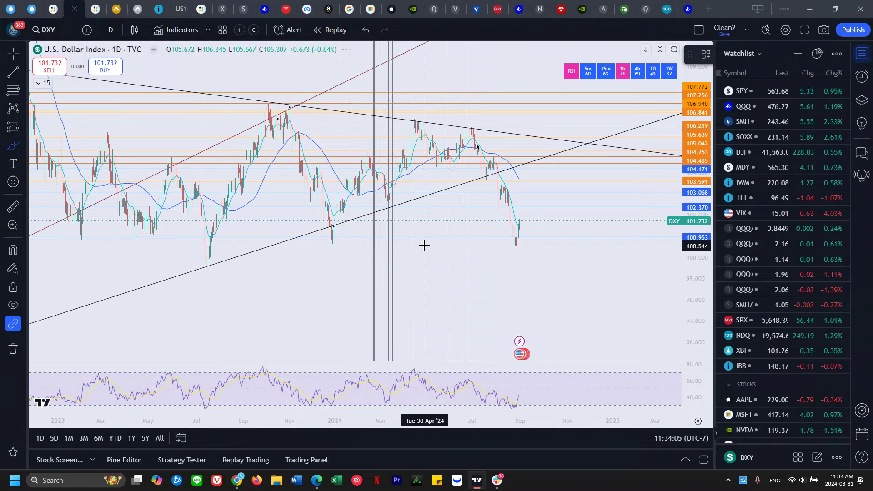
pyautogui.moveTo(233, 237); pyautogui.dragTo(292, 239)
pyautogui.moveTo(408, 243); pyautogui.dragTo(437, 242)
pyautogui.moveTo(555, 246); pyautogui.dragTo(576, 246)
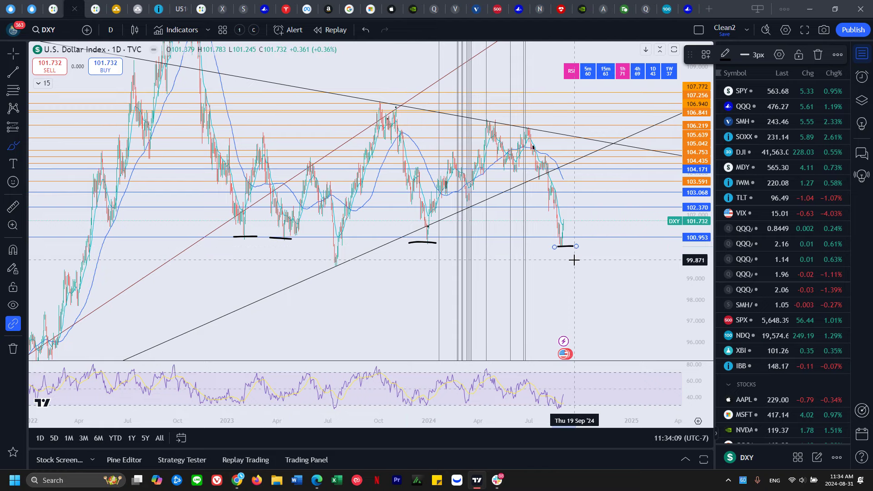
pyautogui.hotkey('ctrl', 'z')
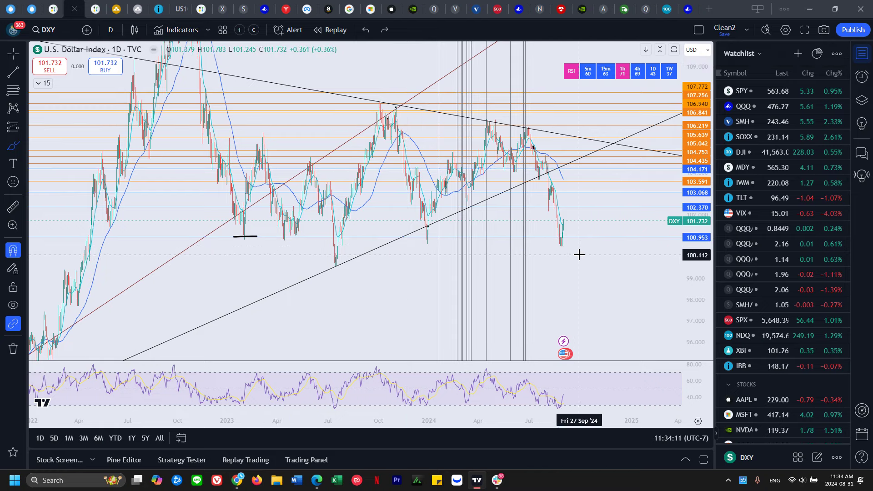
pyautogui.hotkey('ctrl', 'z')
# Trace DXY's rebound from the late-August 2024 low with a rising brush stroke, and undo it
pyautogui.scroll(5, 577, 254)
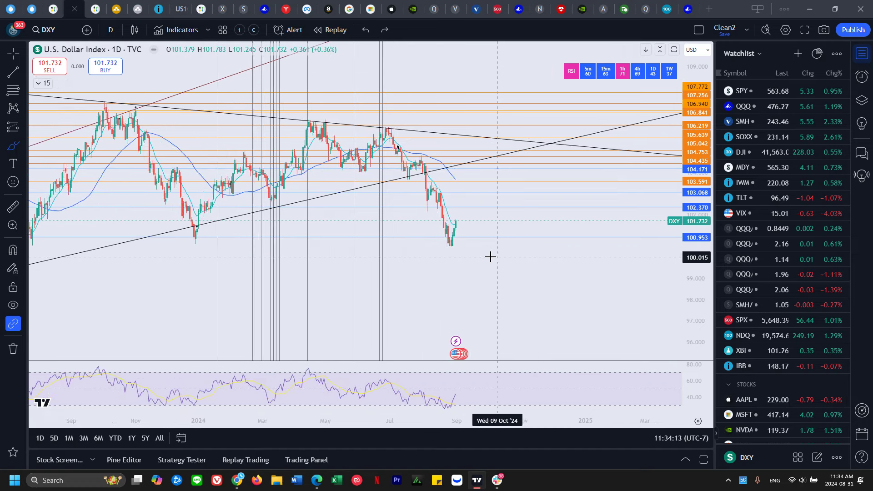
pyautogui.moveTo(454, 241); pyautogui.dragTo(460, 217)
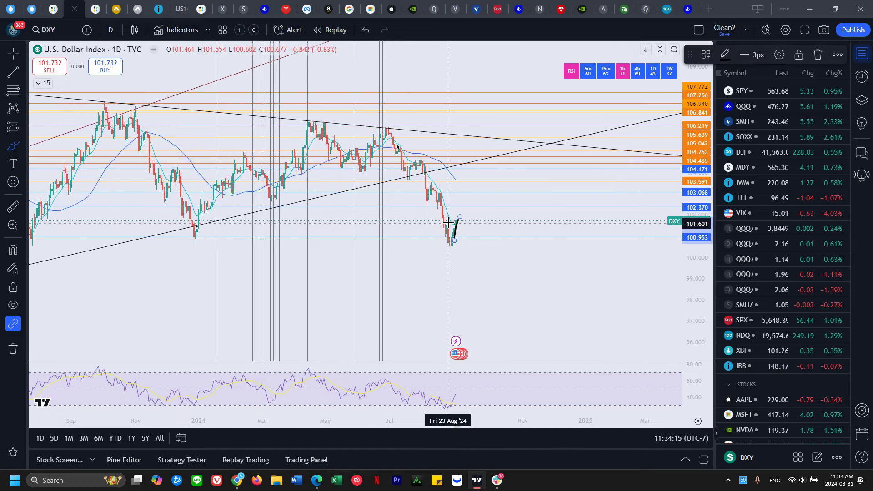
pyautogui.hotkey('ctrl', 'z')
pyautogui.scroll(-1, 489, 232)
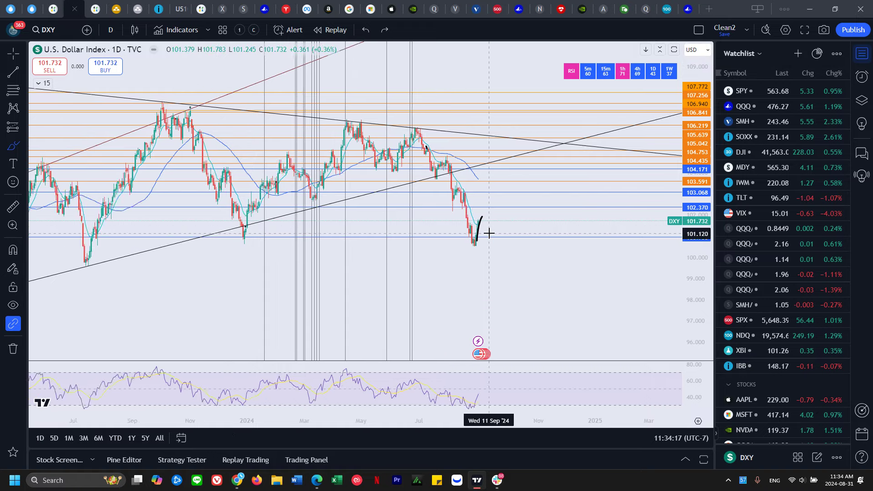
pyautogui.scroll(4, 490, 233)
pyautogui.scroll(5, 490, 233)
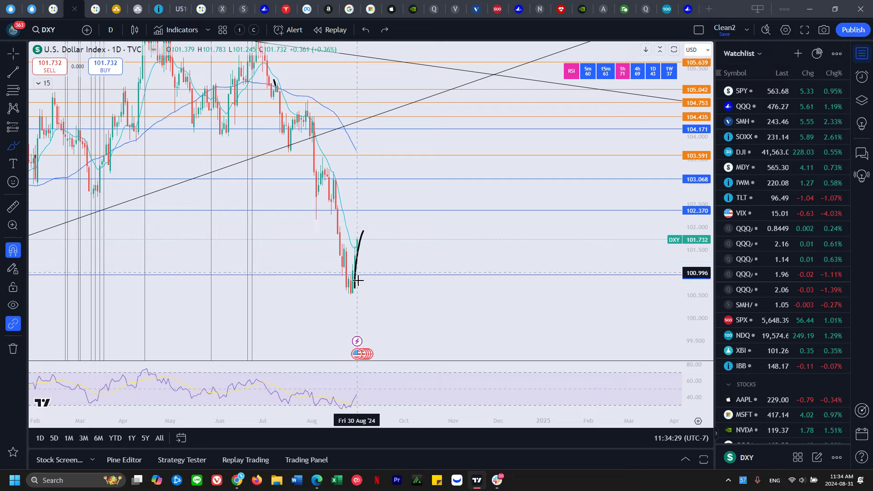
pyautogui.hotkey('ctrl', 'z')
pyautogui.hotkey('ctrl', 'z')
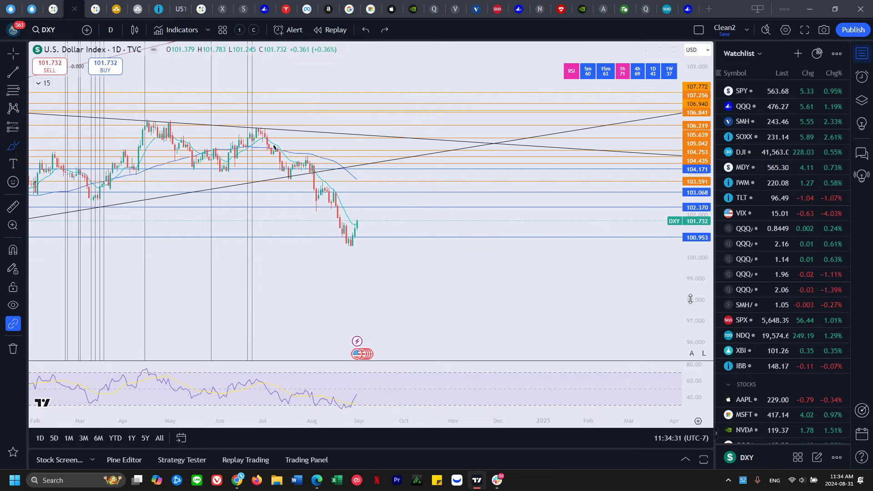
# Sketch a possible DXY rise from the August low to about the 102.370 level with the brush, and undo it
pyautogui.moveTo(690, 298); pyautogui.dragTo(691, 200)
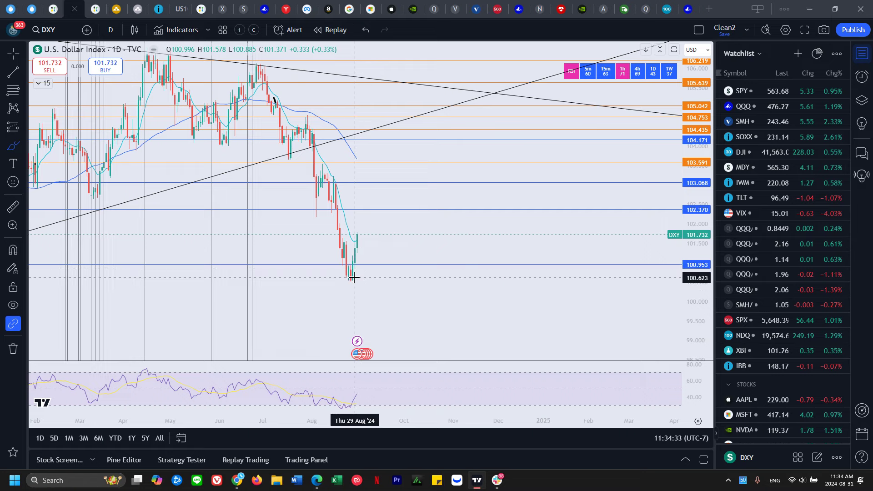
pyautogui.moveTo(354, 277)
pyautogui.mouseDown()
pyautogui.moveTo(357, 230)
pyautogui.moveTo(394, 216)
pyautogui.mouseUp()
pyautogui.hotkey('ctrl', 'z')
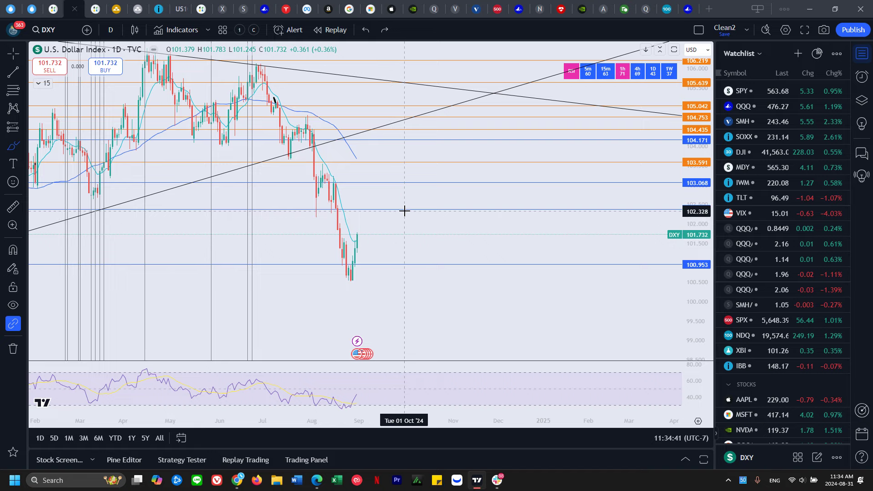
# Sketch possible DXY pullback, consolidation and rebound paths from the end-of-August price with the brush, and undo the strokes
pyautogui.scroll(-5, 404, 210)
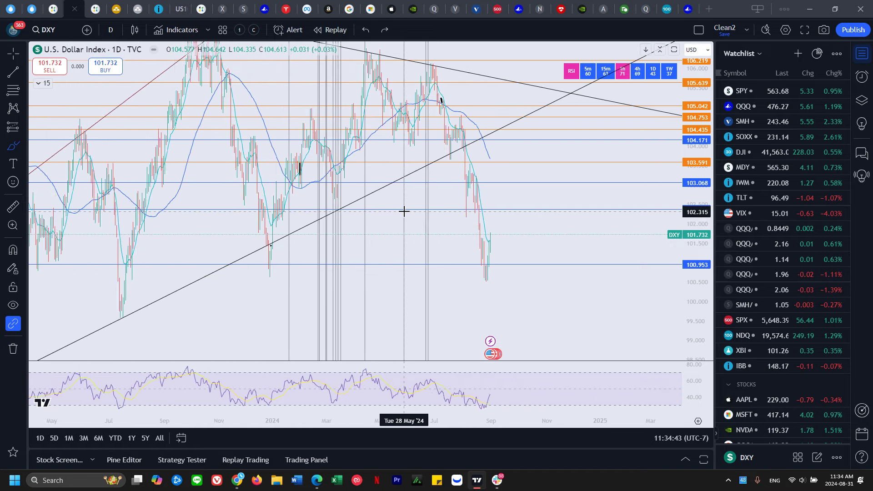
pyautogui.scroll(-5, 405, 211)
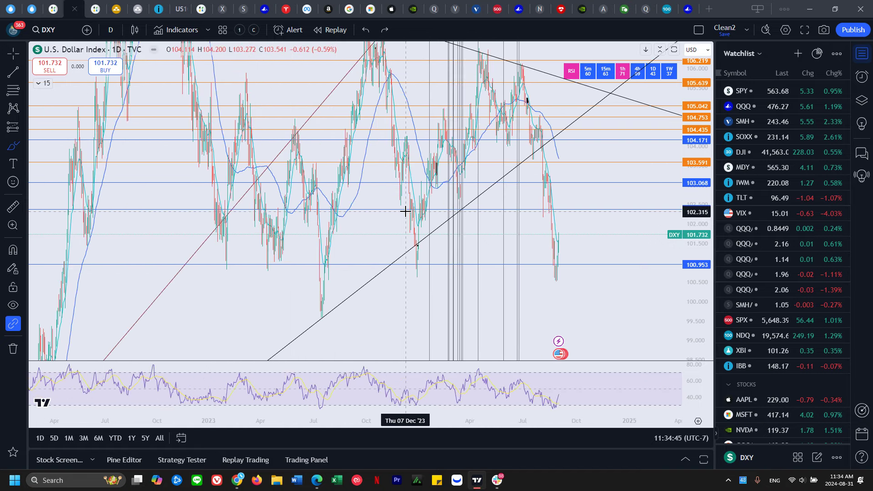
pyautogui.scroll(3, 405, 211)
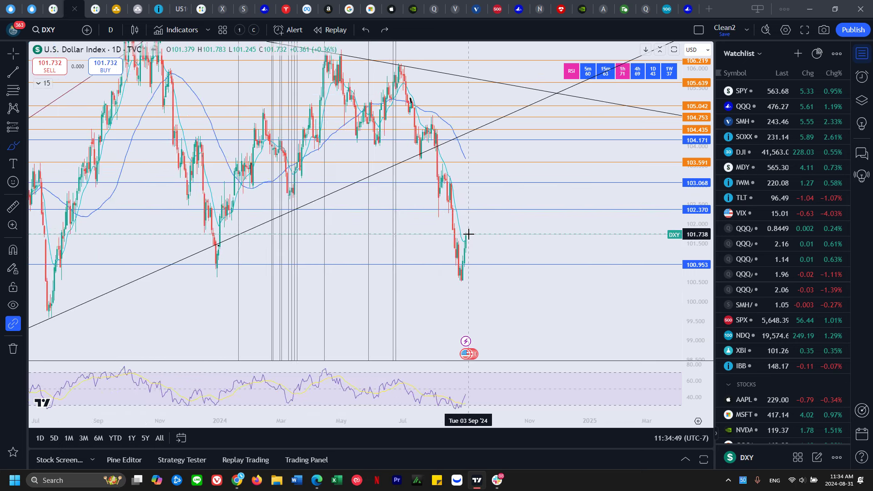
pyautogui.moveTo(466, 235); pyautogui.dragTo(473, 223)
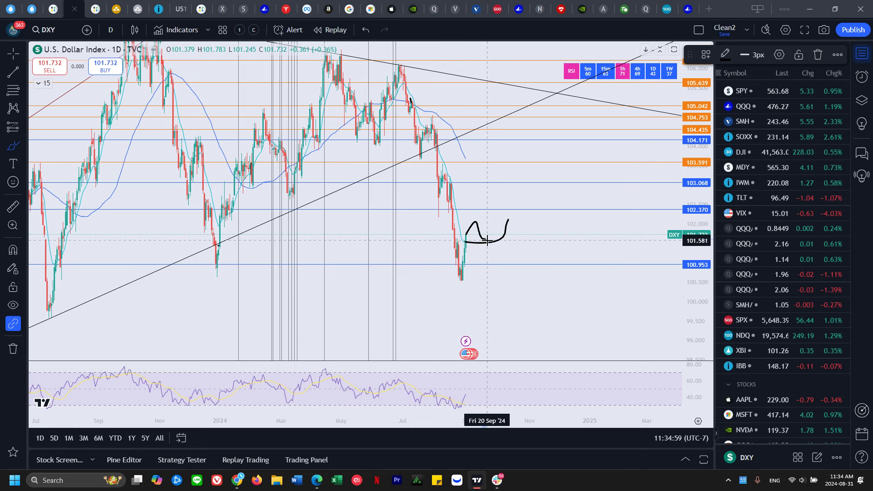
pyautogui.click(497, 211)
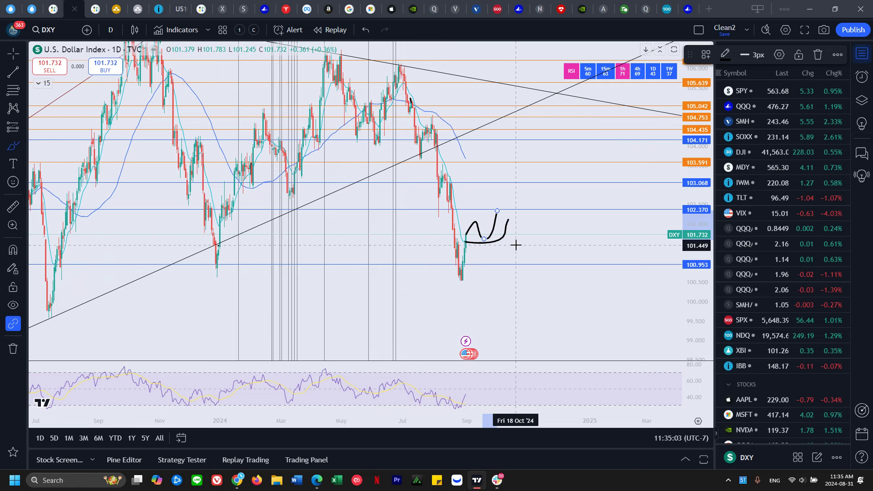
pyautogui.hotkey('ctrl', 'z')
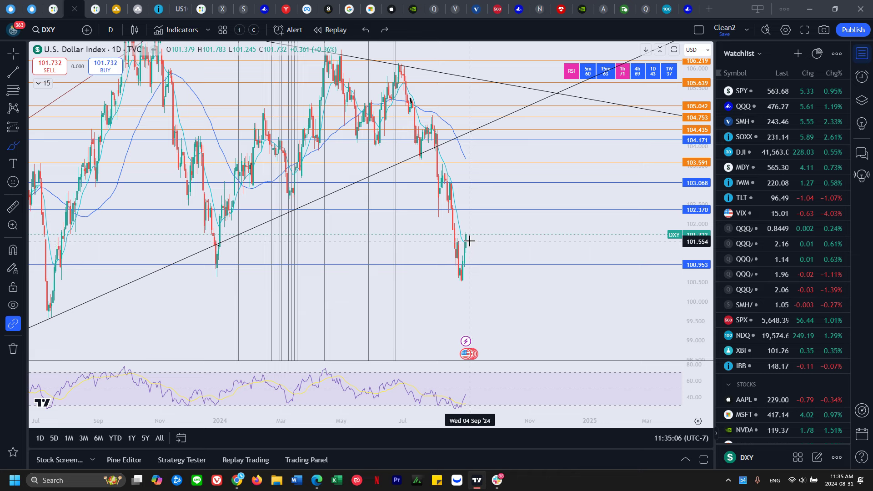
# Circle DXY's late-July 2024 high near the 104.753 level with the brush, and undo the circle
pyautogui.hotkey('ctrl', 'y')
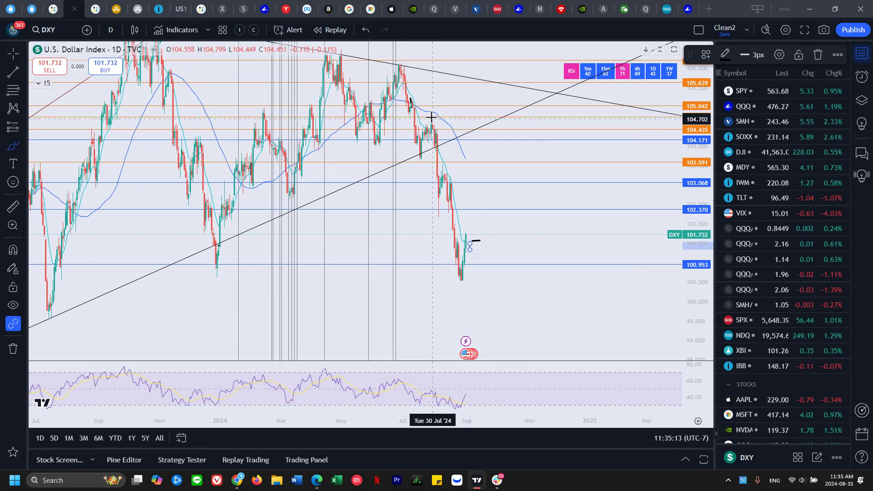
pyautogui.moveTo(435, 113); pyautogui.dragTo(428, 116)
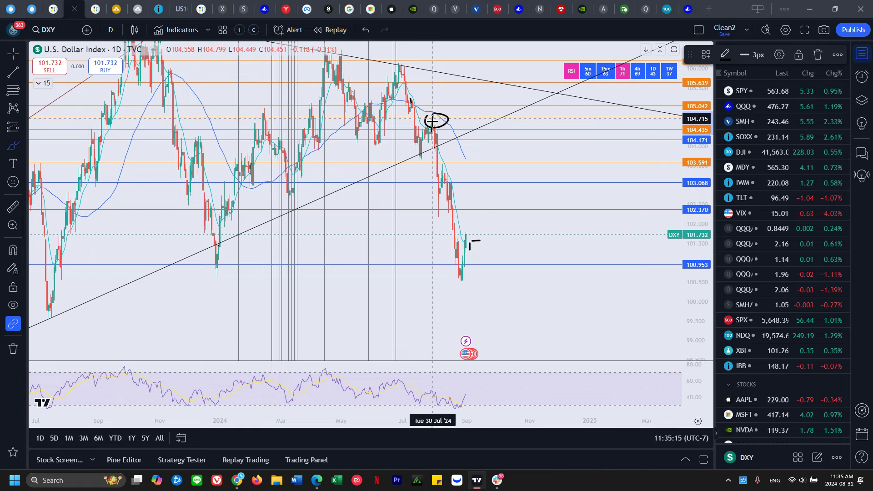
pyautogui.hotkey('ctrl', 'z')
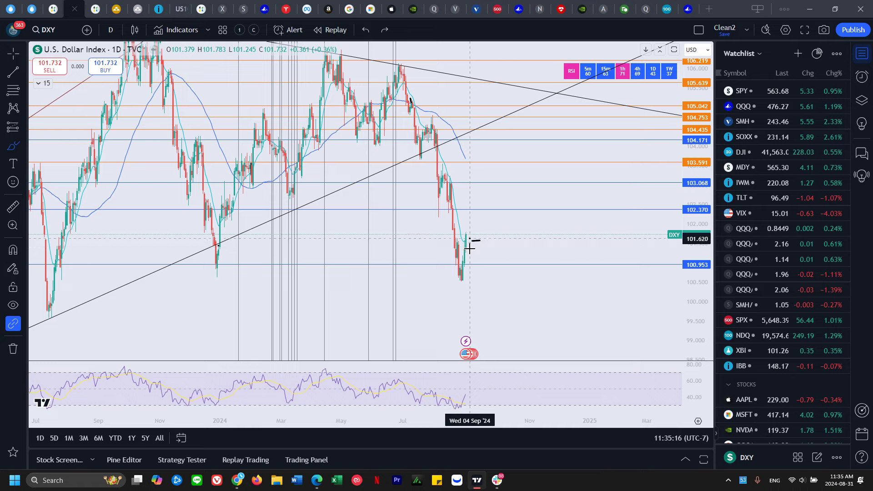
# Sketch a DXY sideways range between two near-horizontal brush lines around 100.953 and 101.732, add a breakdown path below it, and undo the strokes
pyautogui.moveTo(469, 238); pyautogui.dragTo(471, 261)
pyautogui.moveTo(531, 255); pyautogui.dragTo(541, 256)
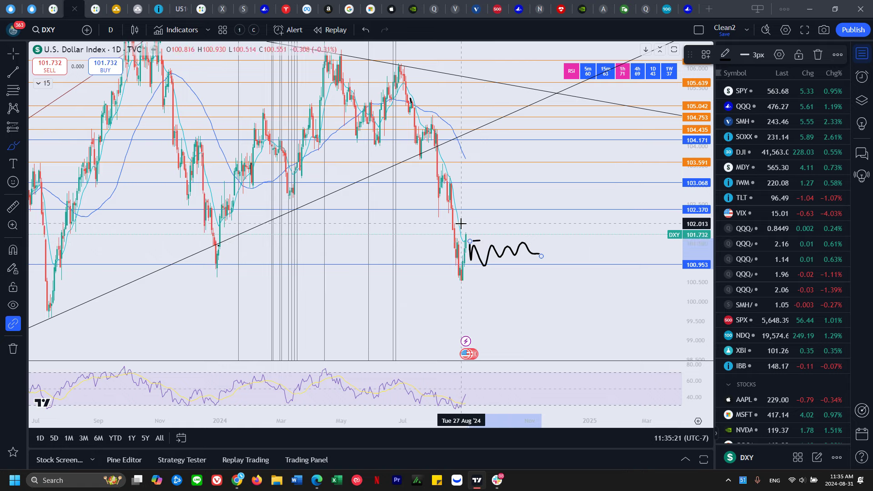
pyautogui.moveTo(451, 234); pyautogui.dragTo(589, 241)
pyautogui.moveTo(466, 269); pyautogui.dragTo(629, 276)
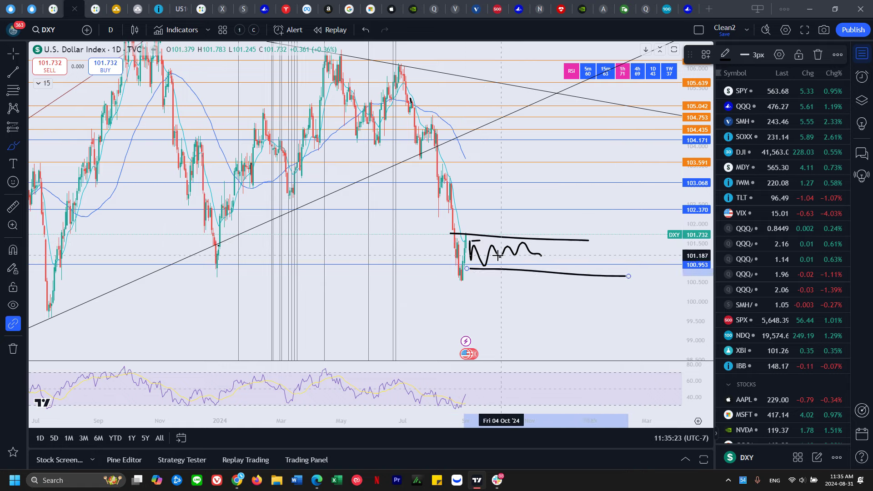
pyautogui.moveTo(525, 257)
pyautogui.mouseDown()
pyautogui.moveTo(537, 270)
pyautogui.moveTo(571, 261)
pyautogui.moveTo(594, 317)
pyautogui.mouseUp()
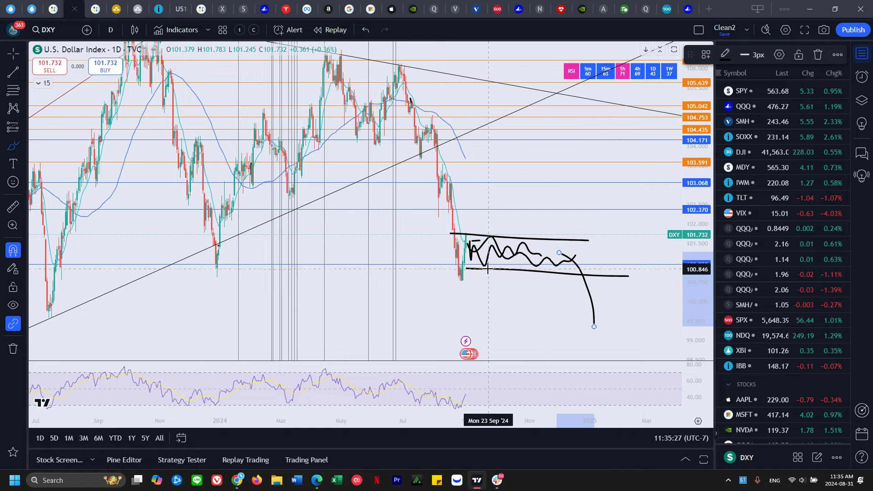
pyautogui.hotkey('ctrl', 'z')
pyautogui.hotkey('ctrl', 'z')
pyautogui.hotkey('ctrl', 'z')
pyautogui.hotkey('ctrl', 'z')
pyautogui.hotkey('ctrl', 'z')
pyautogui.hotkey('ctrl', 'z')
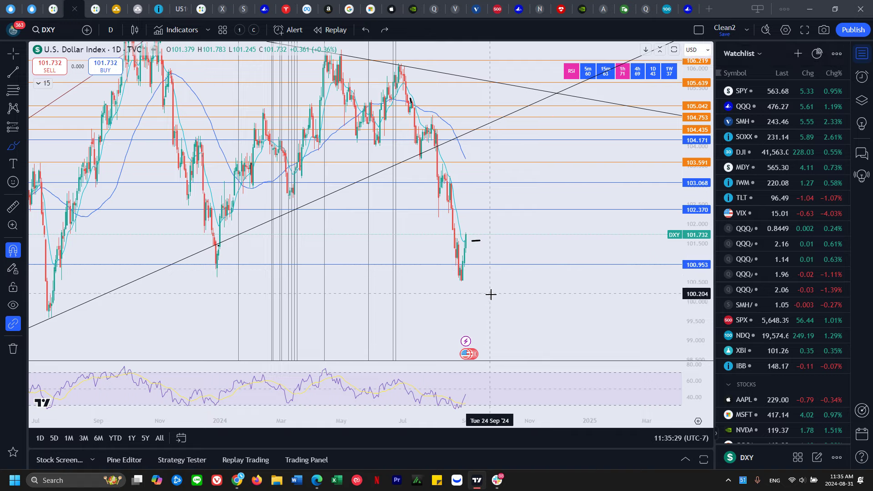
pyautogui.scroll(-2, 591, 237)
pyautogui.scroll(-3, 623, 284)
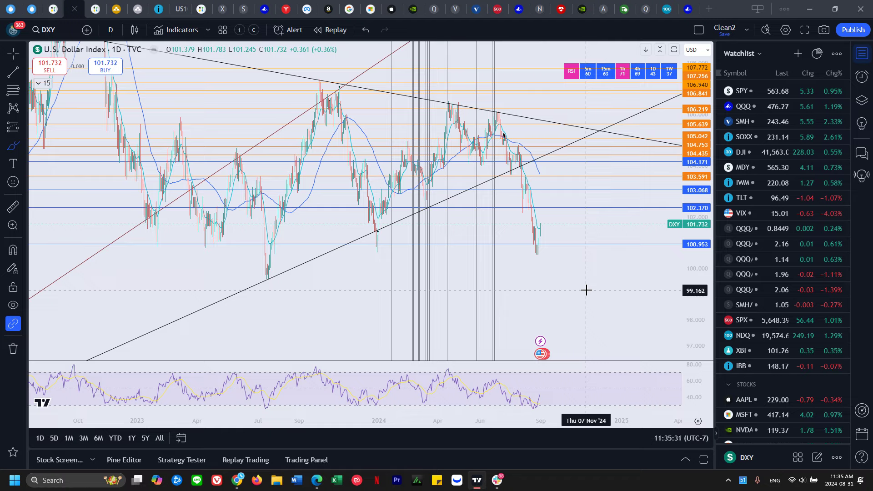
# Switch to the United States Oil Fund (USO) chart and examine its daily price action from mid-2023 to August 2024
pyautogui.click(96, 7)
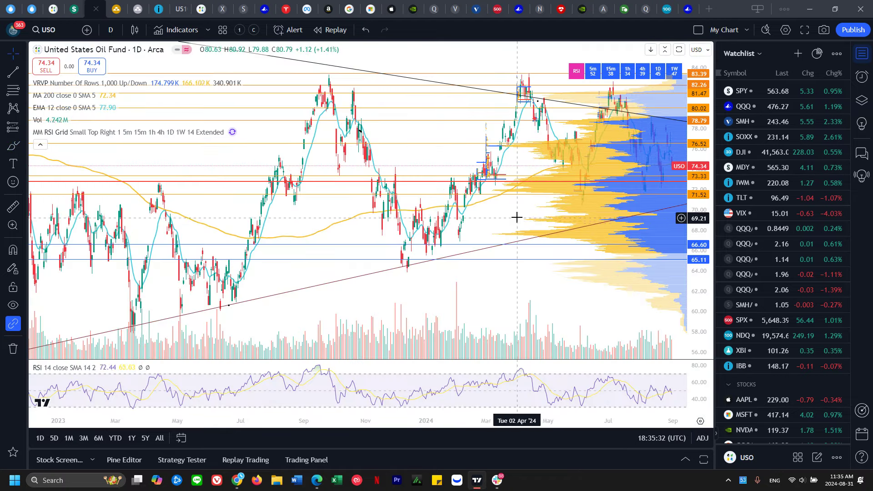
pyautogui.scroll(-2, 291, 229)
pyautogui.scroll(2, 455, 236)
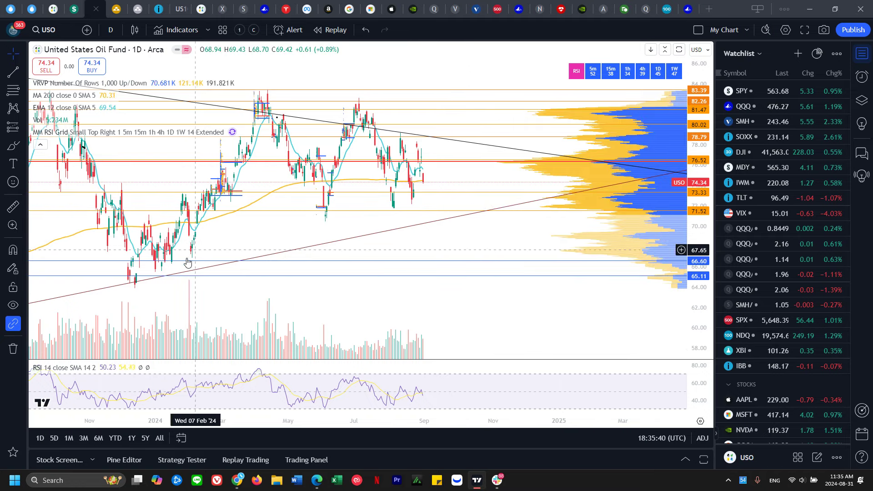
pyautogui.scroll(-3, 455, 219)
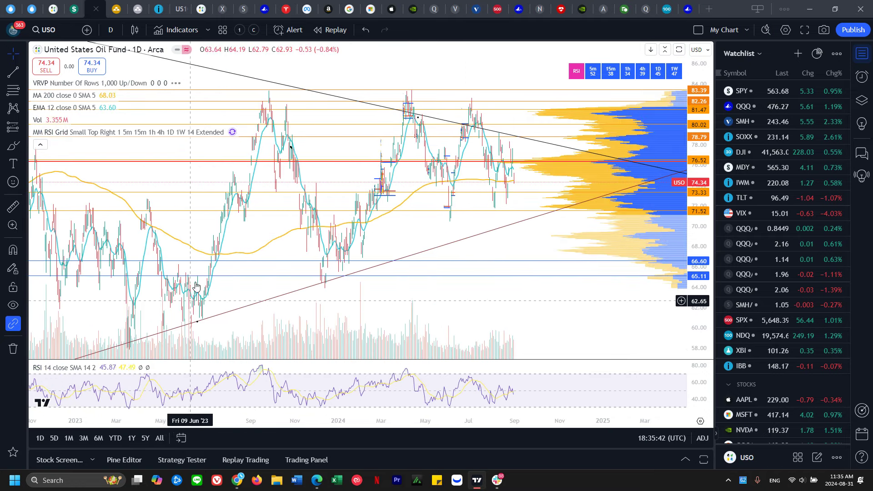
# Trace USO's narrowing swings from the June 2023 low to the end-of-August 2024 price with the brush, and undo the stroke
pyautogui.click(12, 145)
pyautogui.moveTo(199, 316)
pyautogui.mouseDown()
pyautogui.moveTo(287, 105)
pyautogui.moveTo(370, 217)
pyautogui.mouseUp()
pyautogui.moveTo(422, 107)
pyautogui.mouseDown()
pyautogui.moveTo(450, 214)
pyautogui.moveTo(498, 193)
pyautogui.moveTo(504, 154)
pyautogui.moveTo(504, 187)
pyautogui.moveTo(505, 163)
pyautogui.moveTo(508, 182)
pyautogui.moveTo(519, 180)
pyautogui.mouseUp()
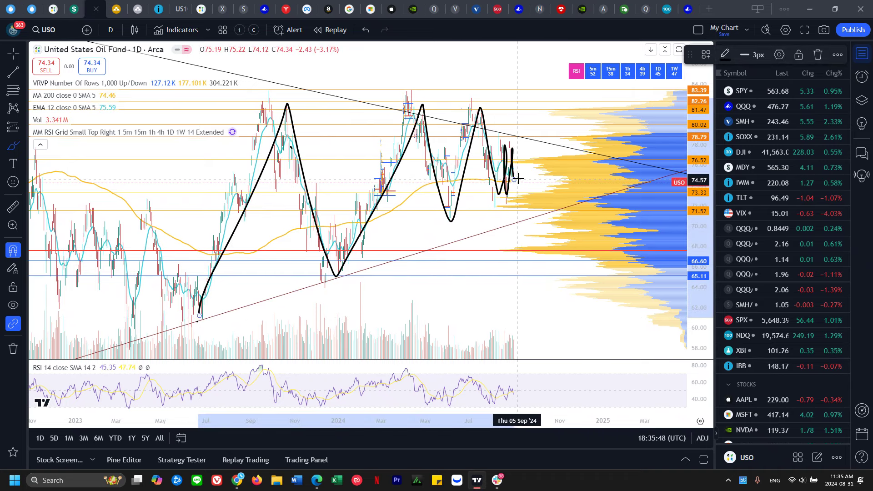
pyautogui.hotkey('ctrl', 'z')
# Draw a rising brush line under USO's June and August 2024 lows, mark the late-August low and both August highs, and undo the strokes
pyautogui.scroll(5, 524, 179)
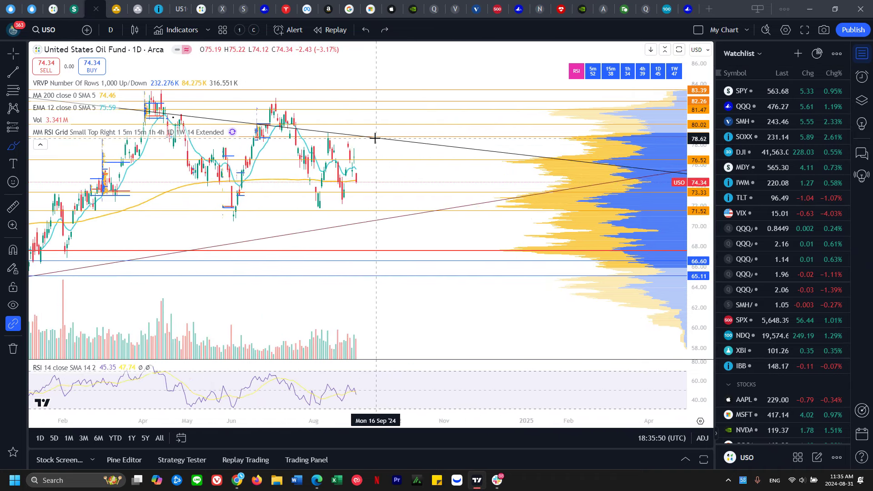
pyautogui.scroll(3, 393, 176)
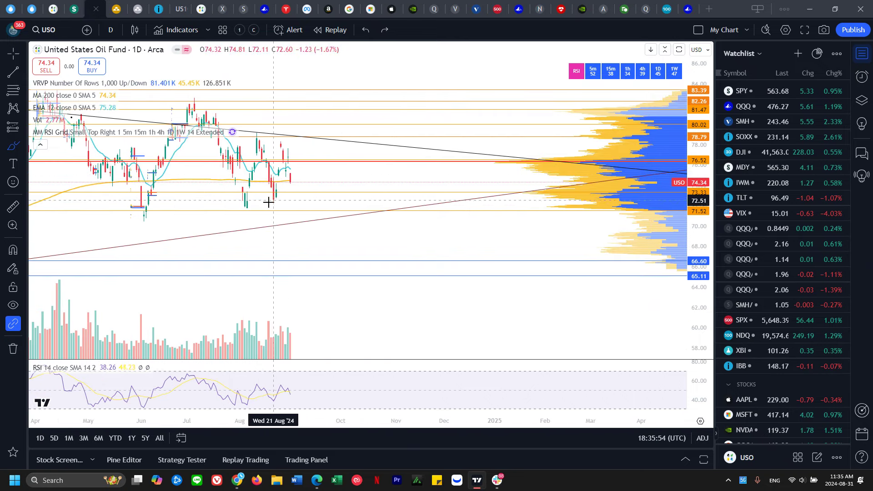
pyautogui.moveTo(133, 222); pyautogui.dragTo(387, 166)
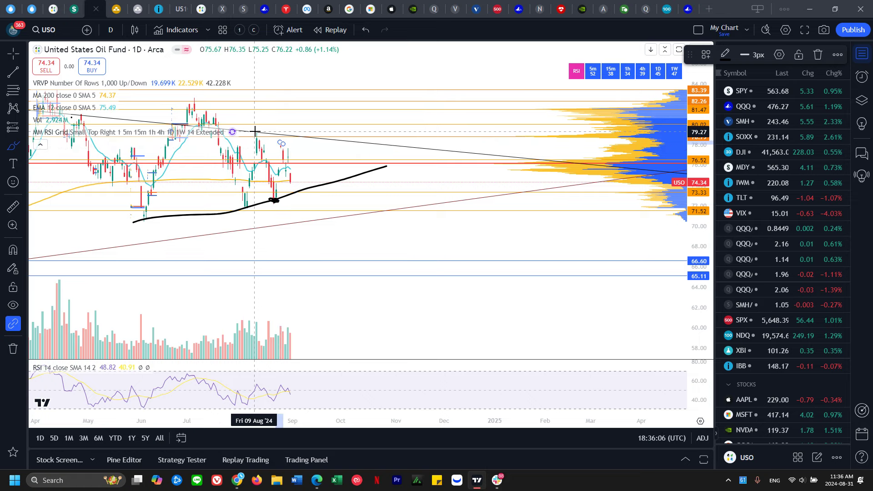
pyautogui.moveTo(253, 133); pyautogui.dragTo(264, 138)
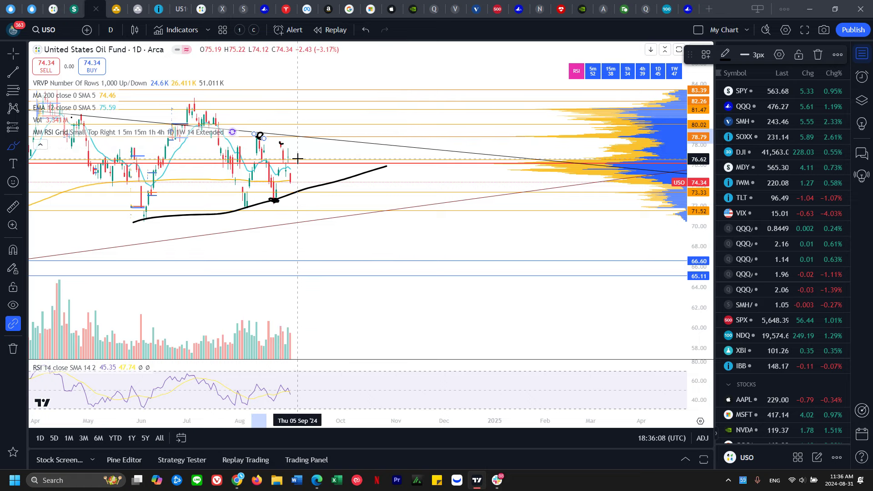
pyautogui.scroll(-2, 343, 160)
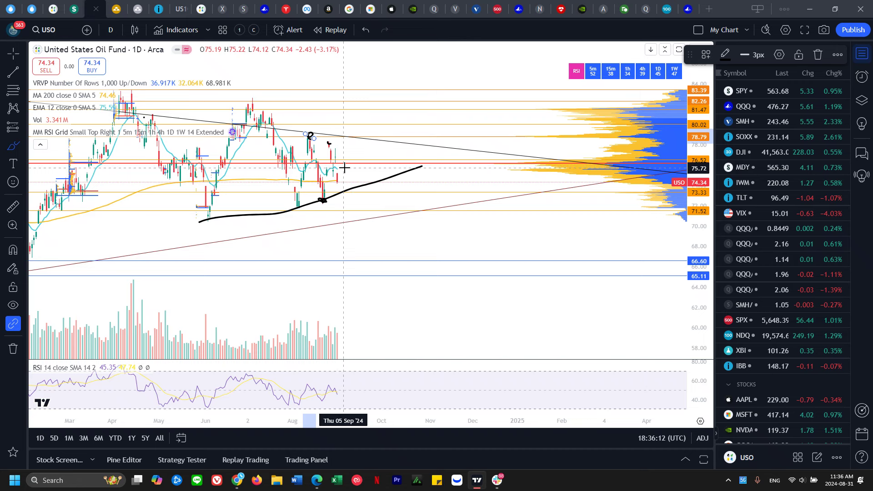
pyautogui.hotkey('ctrl', 'z')
pyautogui.hotkey('ctrl', 'z')
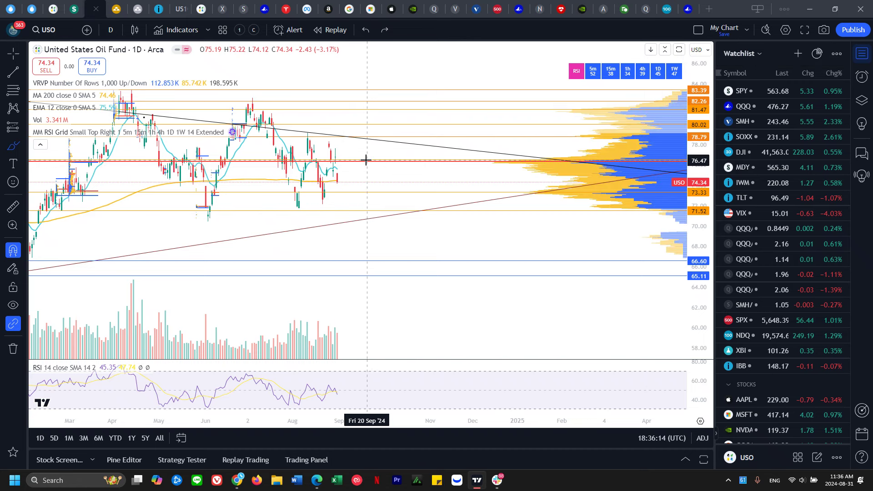
# Trace USO's late-August 2024 swings and a small rebound near the 76.52 level with the brush, and undo the sketch
pyautogui.moveTo(331, 150); pyautogui.dragTo(339, 176)
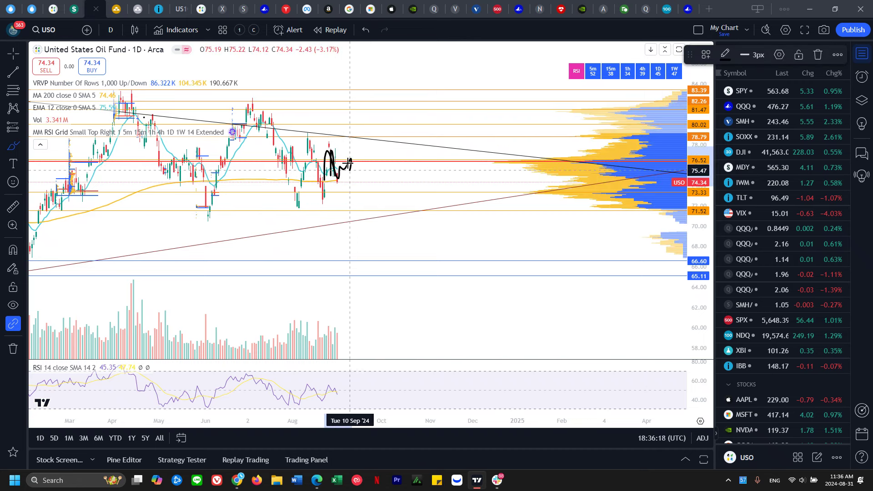
pyautogui.hotkey('ctrl', 'z')
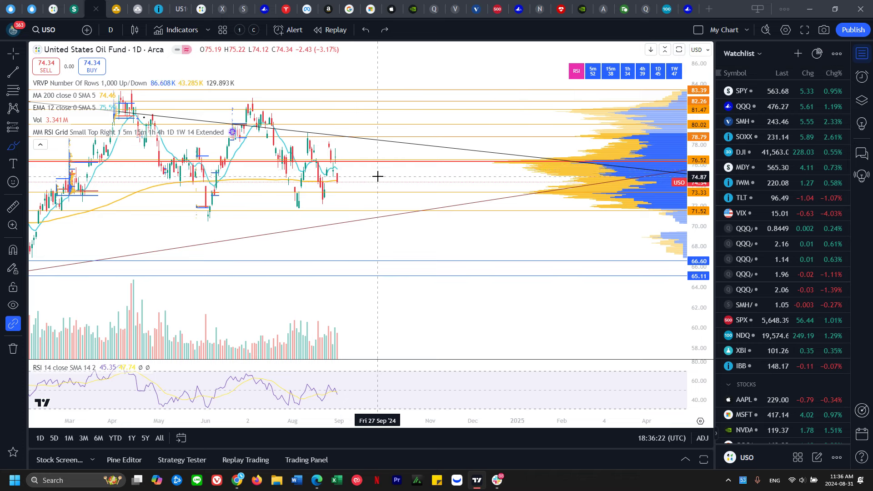
pyautogui.scroll(-2, 375, 171)
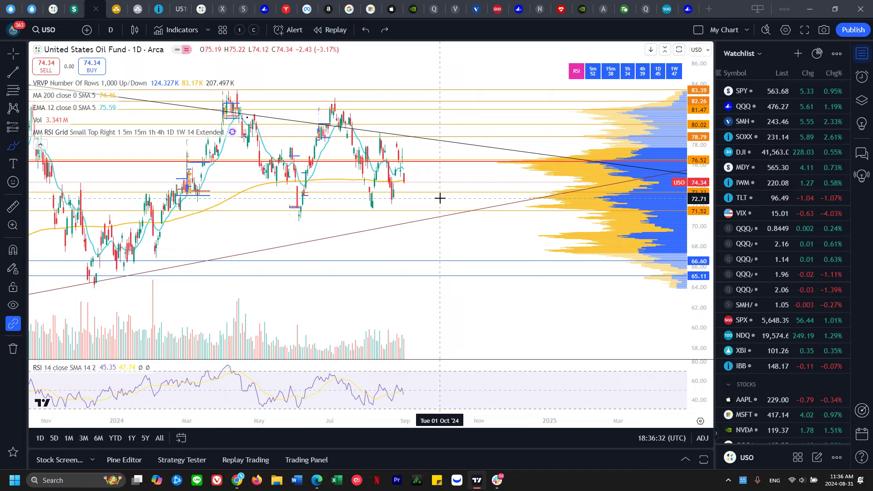
pyautogui.scroll(2, 422, 196)
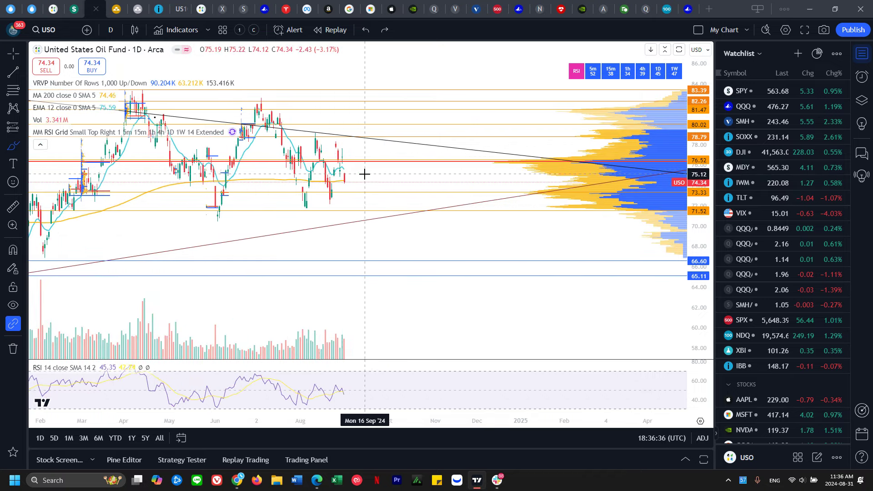
# Switch to the Gold Spot (XAUUSD) chart and examine its daily price action from April to August 2024
pyautogui.hotkey('ctrl', 'Tab')
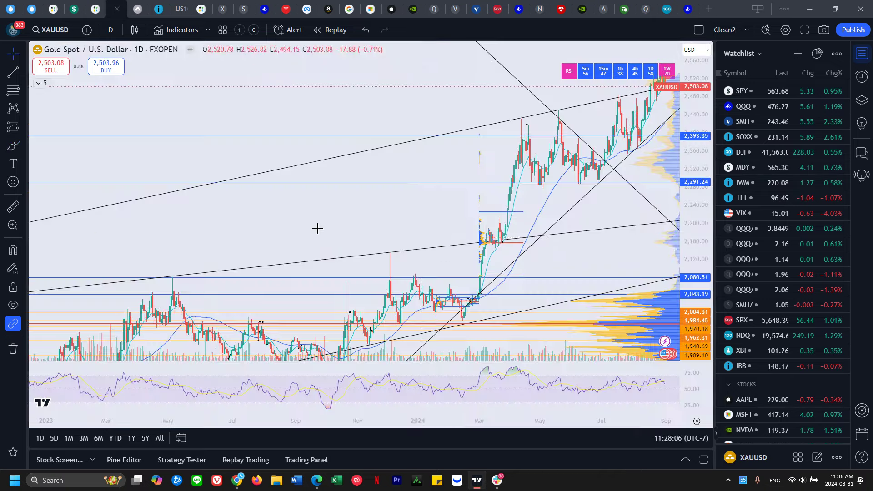
pyautogui.moveTo(425, 218); pyautogui.dragTo(249, 230)
pyautogui.moveTo(526, 165); pyautogui.dragTo(523, 223)
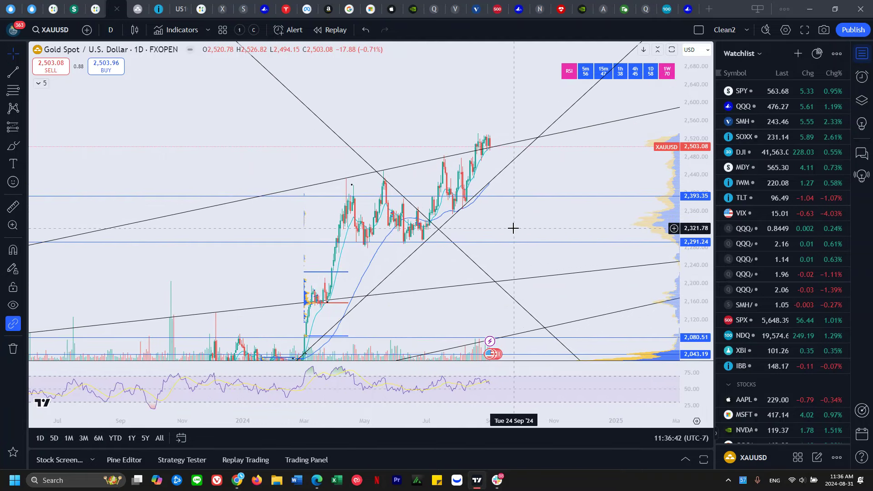
pyautogui.moveTo(549, 178); pyautogui.dragTo(542, 185)
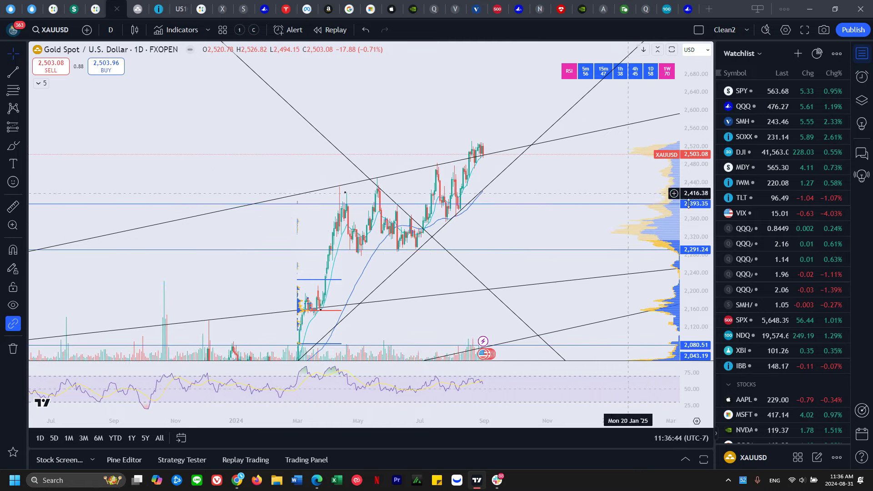
pyautogui.moveTo(696, 199); pyautogui.dragTo(696, 110)
pyautogui.moveTo(591, 168); pyautogui.dragTo(551, 241)
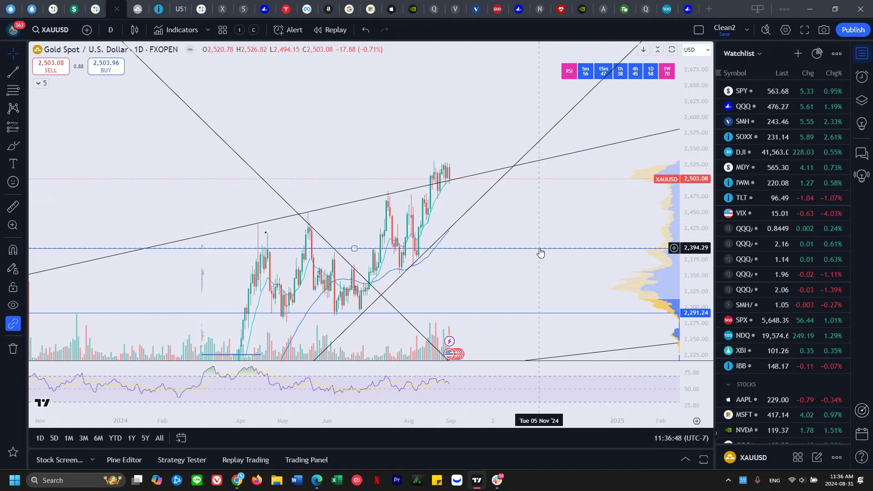
# Mark gold's April, May and July 2024 highs and late-August price along the upper rising trendline with brush strokes, and undo them
pyautogui.click(13, 145)
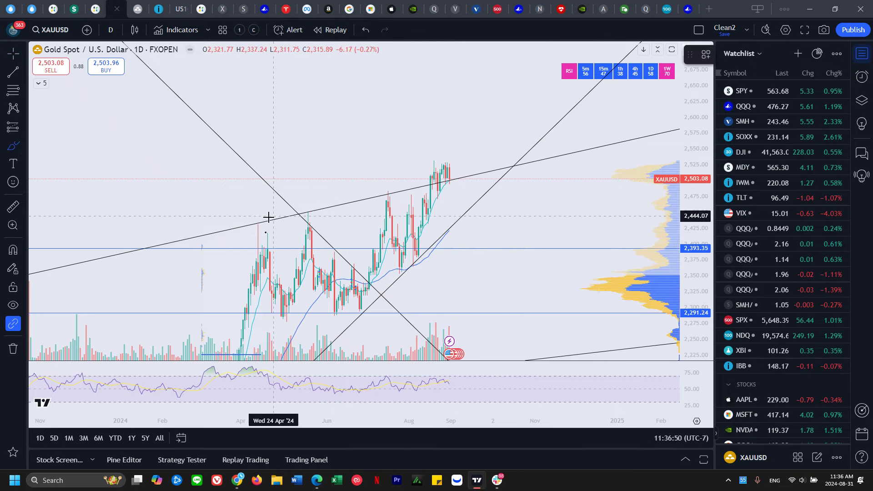
pyautogui.moveTo(246, 225); pyautogui.dragTo(320, 209)
pyautogui.moveTo(374, 198); pyautogui.dragTo(462, 179)
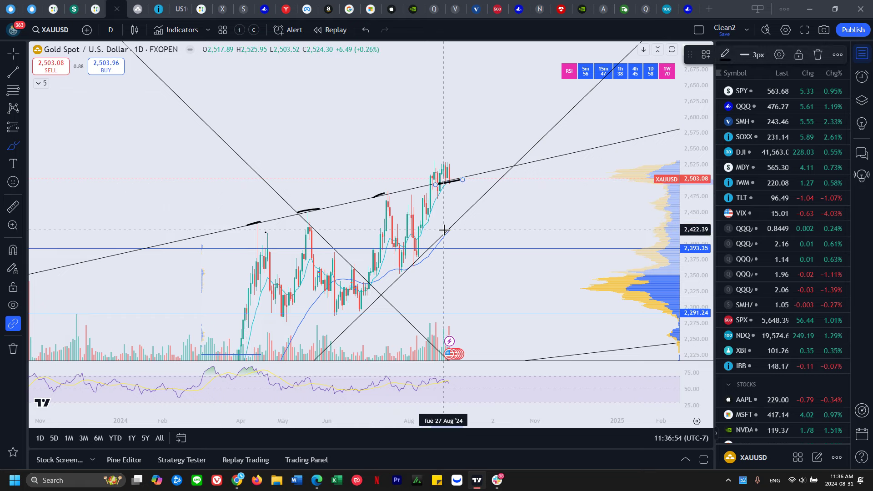
pyautogui.hotkey('ctrl', 'z')
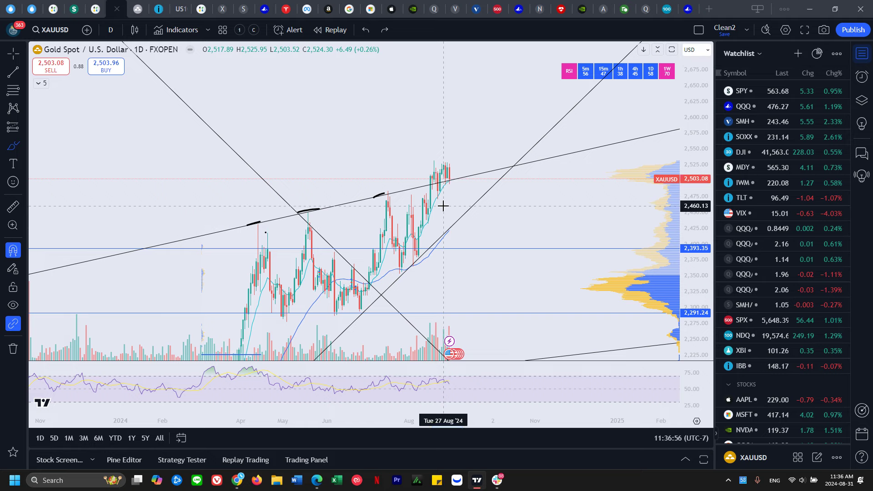
pyautogui.hotkey('ctrl', 'z')
pyautogui.hotkey('ctrl', 'z')
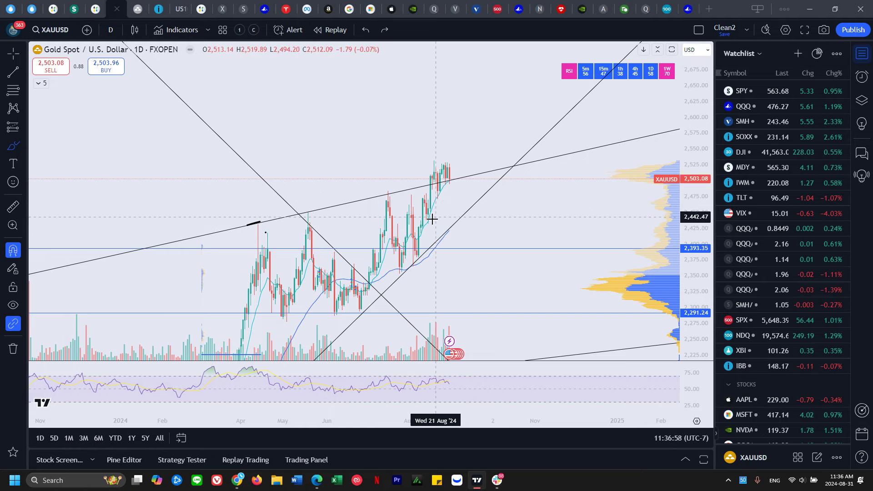
pyautogui.moveTo(427, 225)
pyautogui.mouseDown()
pyautogui.moveTo(448, 182)
pyautogui.moveTo(380, 196)
pyautogui.mouseUp()
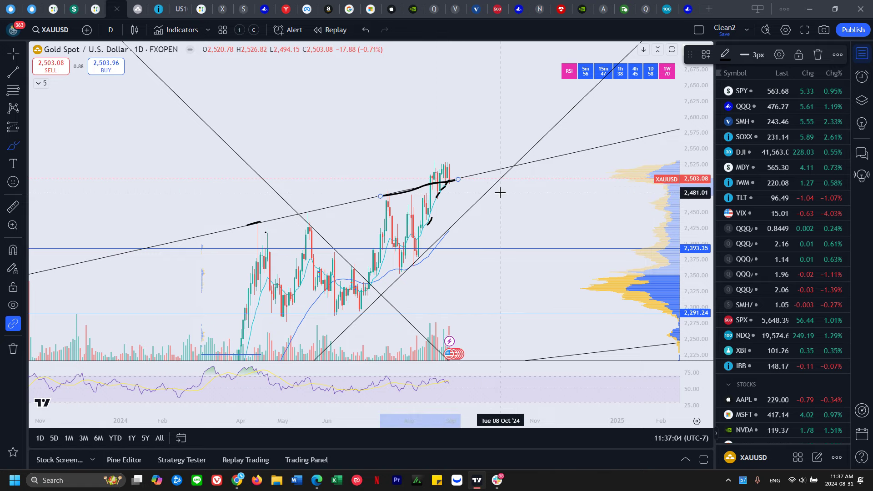
pyautogui.hotkey('ctrl', 'z')
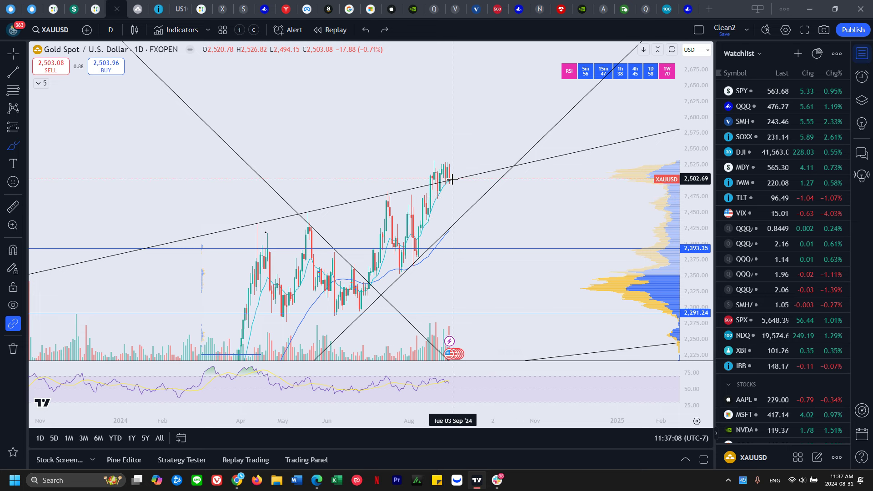
# Mark gold's possible drop toward the lower rising trendline and its mid-July to late-August highs with brush strokes, and undo them
pyautogui.moveTo(452, 179); pyautogui.dragTo(451, 202)
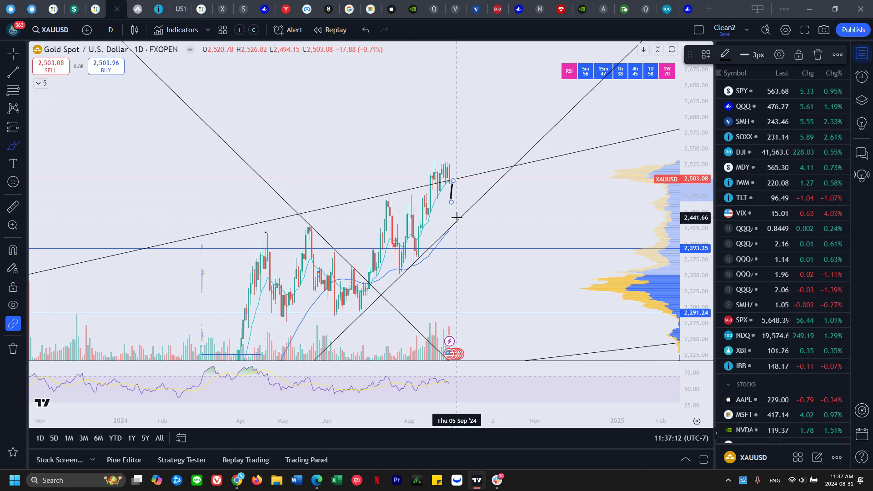
pyautogui.moveTo(449, 220); pyautogui.dragTo(455, 220)
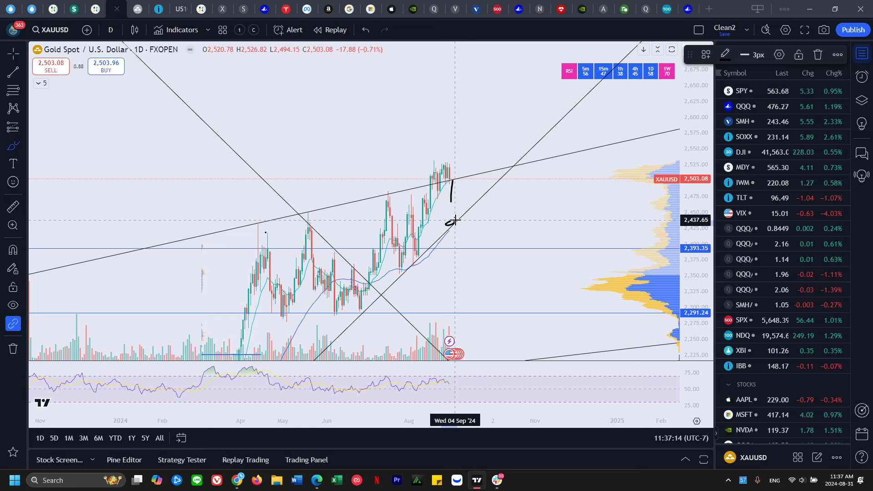
pyautogui.hotkey('ctrl', 'z')
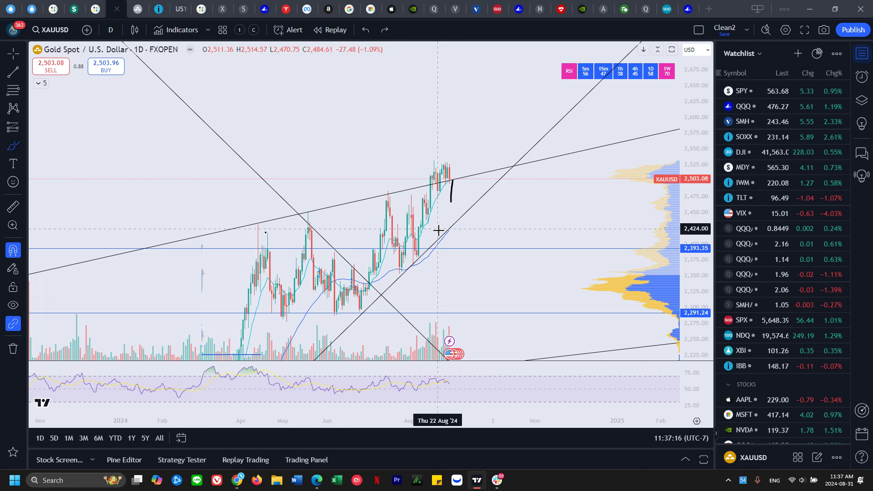
pyautogui.hotkey('ctrl', 'z')
pyautogui.moveTo(450, 181); pyautogui.dragTo(381, 204)
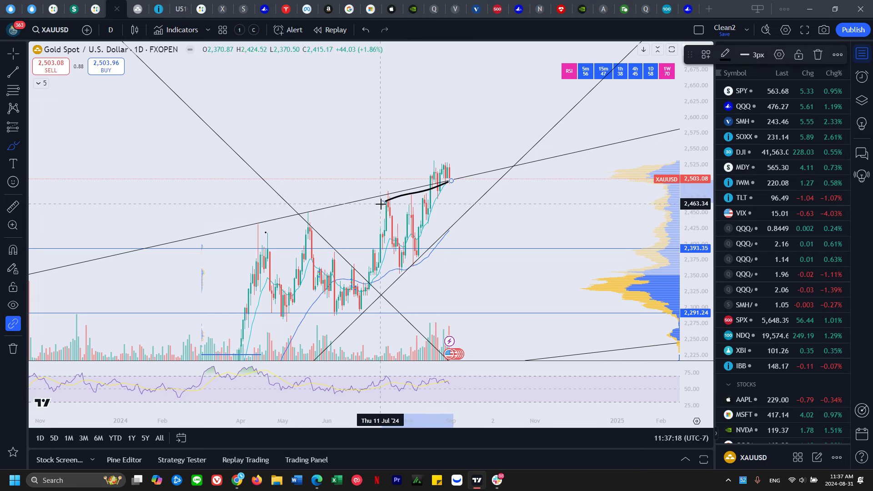
pyautogui.hotkey('ctrl', 'z')
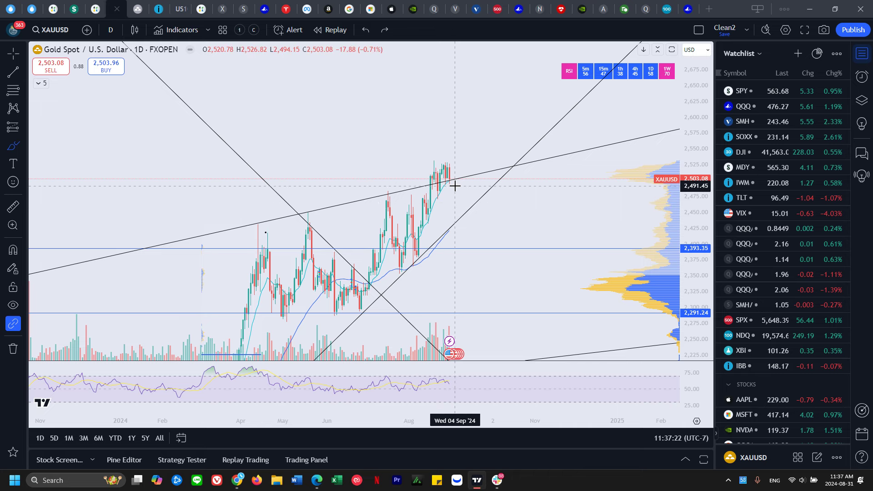
# Sketch a possible gold pullback, sideways swings and rally above the upper rising trendline through October 2024, and undo it
pyautogui.moveTo(452, 182)
pyautogui.mouseDown()
pyautogui.moveTo(453, 171)
pyautogui.moveTo(456, 207)
pyautogui.moveTo(483, 171)
pyautogui.moveTo(504, 182)
pyautogui.moveTo(525, 144)
pyautogui.mouseUp()
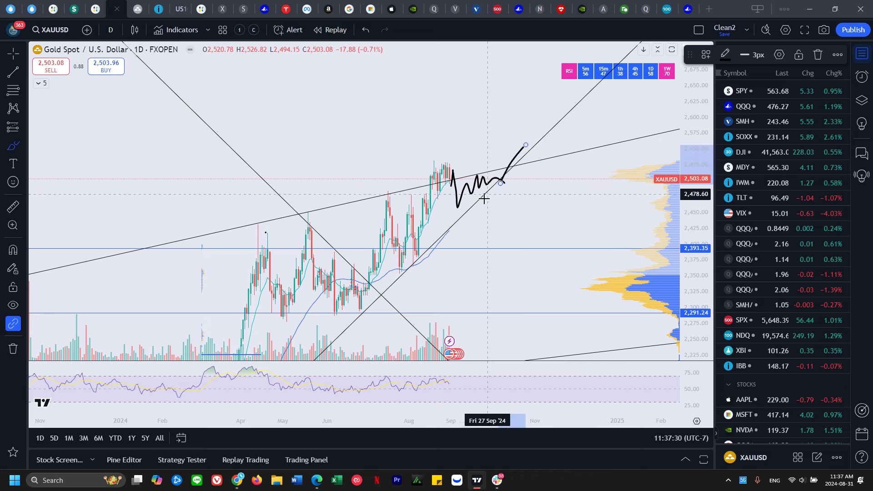
pyautogui.hotkey('ctrl', 'z')
pyautogui.hotkey('ctrl', 'z')
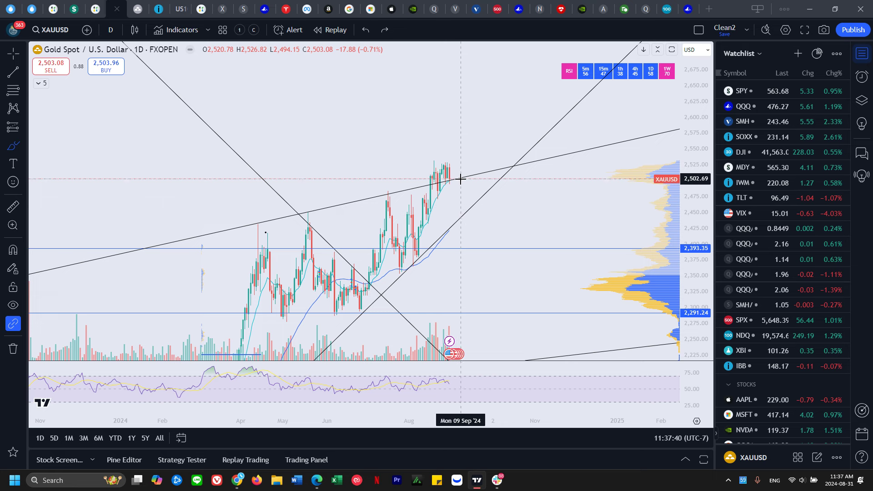
# Brush a short drop from gold's late-August price and a stroke along the upper rising trendline, and undo the strokes
pyautogui.moveTo(449, 180)
pyautogui.mouseDown()
pyautogui.moveTo(409, 191)
pyautogui.moveTo(471, 176)
pyautogui.moveTo(411, 188)
pyautogui.moveTo(450, 182)
pyautogui.moveTo(456, 207)
pyautogui.mouseUp()
pyautogui.hotkey('ctrl', 'z')
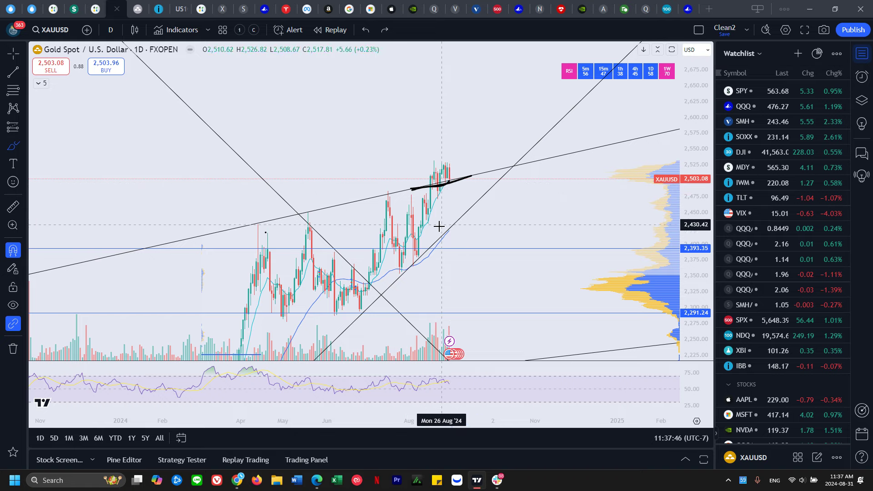
pyautogui.hotkey('ctrl', 'z')
pyautogui.hotkey('ctrl', 'z')
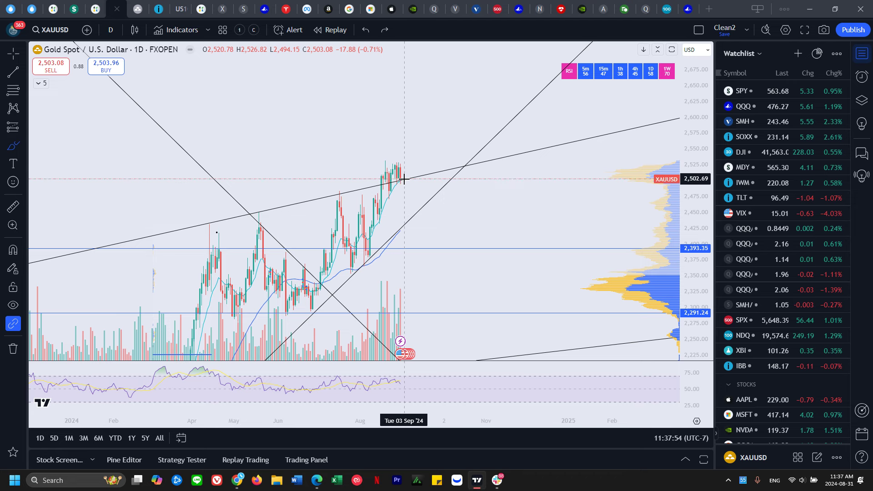
# Switch to the Silver (XAGUSD) chart and examine its daily price action from March to August 2024
pyautogui.click(138, 10)
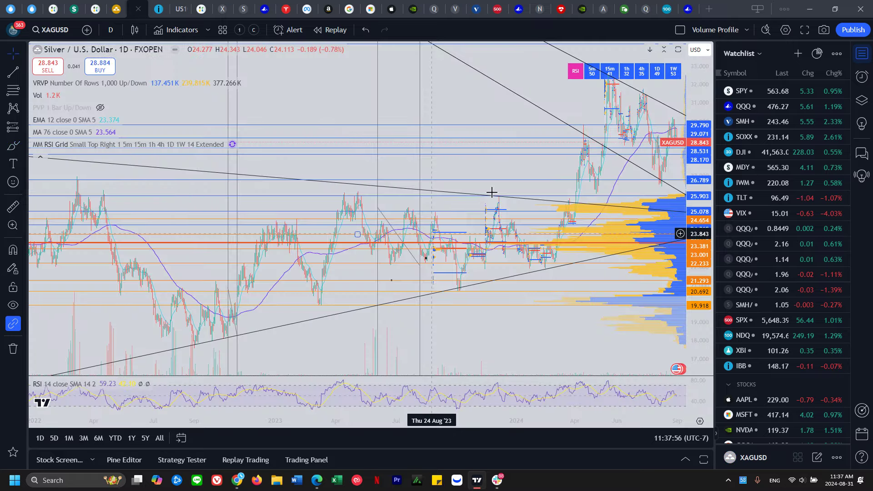
pyautogui.moveTo(689, 242); pyautogui.dragTo(673, 90)
pyautogui.scroll(5, 468, 226)
pyautogui.scroll(1, 412, 230)
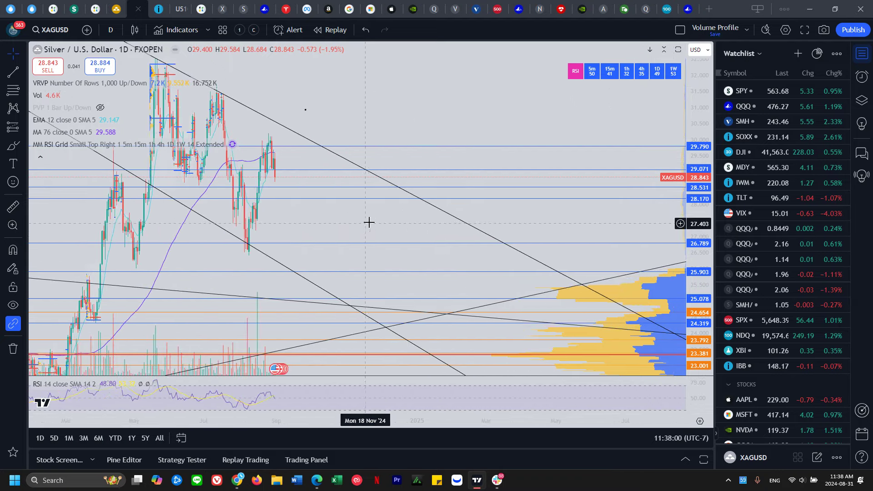
pyautogui.moveTo(368, 222); pyautogui.dragTo(523, 237)
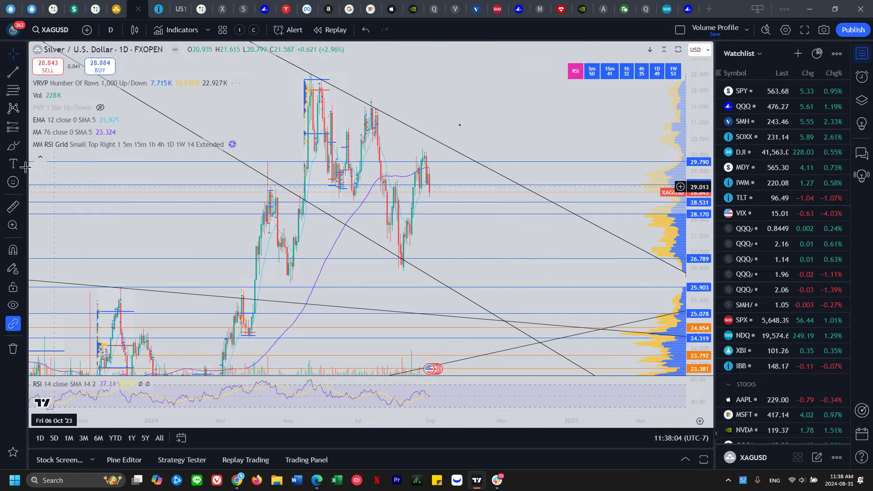
# Draw two rising brush strokes below and above silver's late-August 2024 candles
pyautogui.click(13, 146)
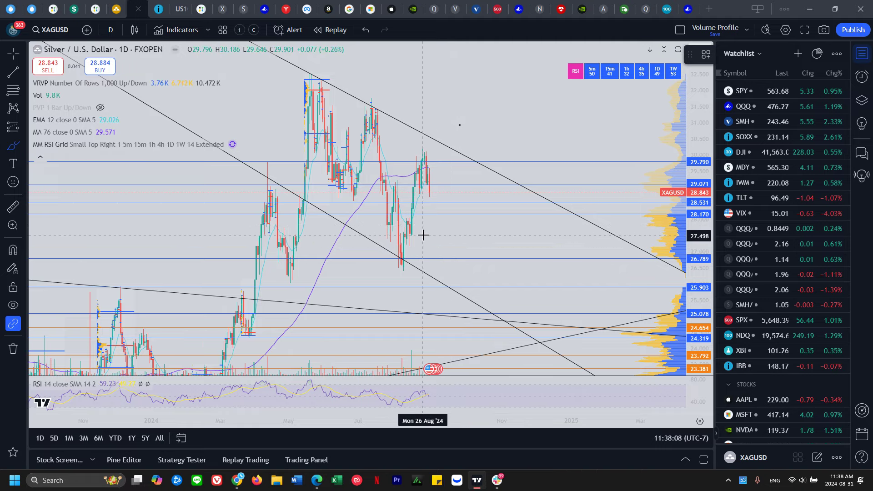
pyautogui.click(422, 185)
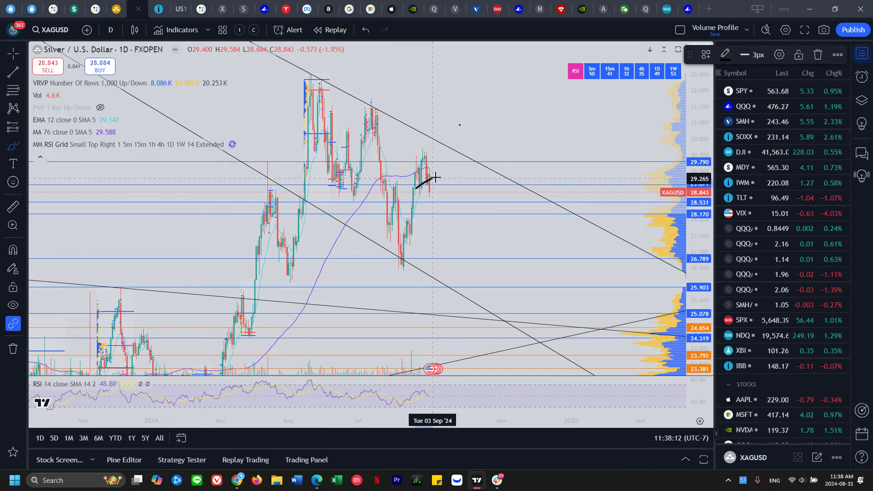
pyautogui.moveTo(435, 177)
pyautogui.mouseDown()
pyautogui.moveTo(460, 167)
pyautogui.moveTo(448, 156)
pyautogui.mouseUp()
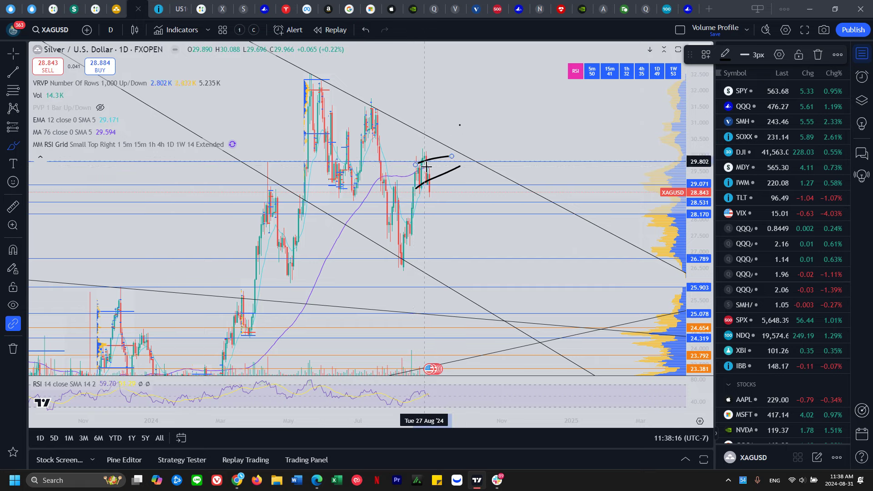
# Go back to the gold chart, brush a rising stroke under its late-August candles for comparison, and undo it
pyautogui.hotkey('ctrl', 'shift', 'Tab')
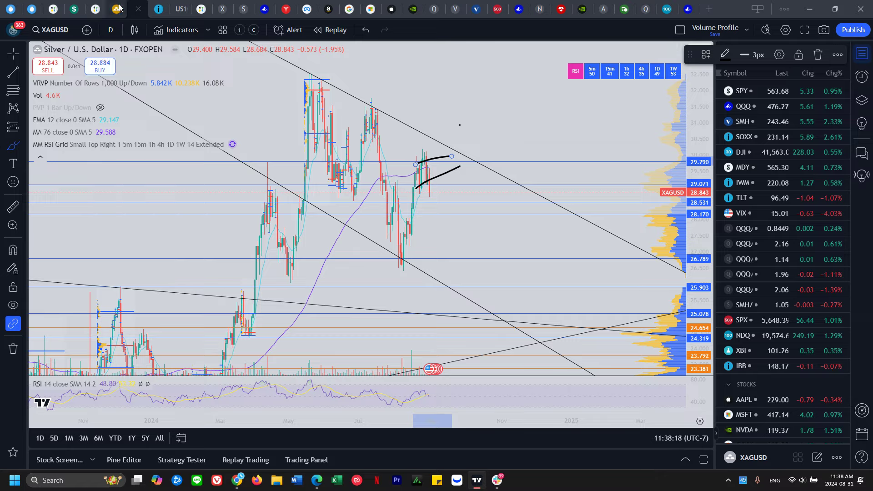
pyautogui.moveTo(379, 188)
pyautogui.mouseDown()
pyautogui.moveTo(411, 176)
pyautogui.moveTo(411, 160)
pyautogui.mouseUp()
pyautogui.hotkey('ctrl', 'z')
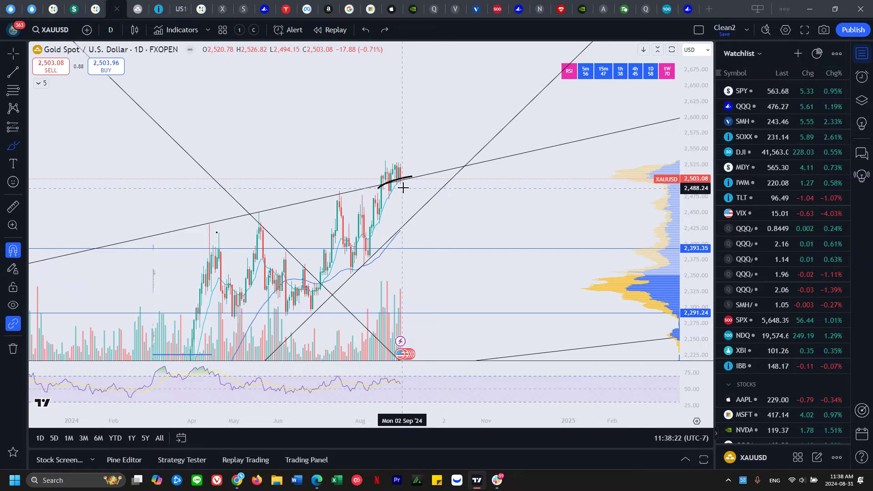
pyautogui.hotkey('ctrl', 'z')
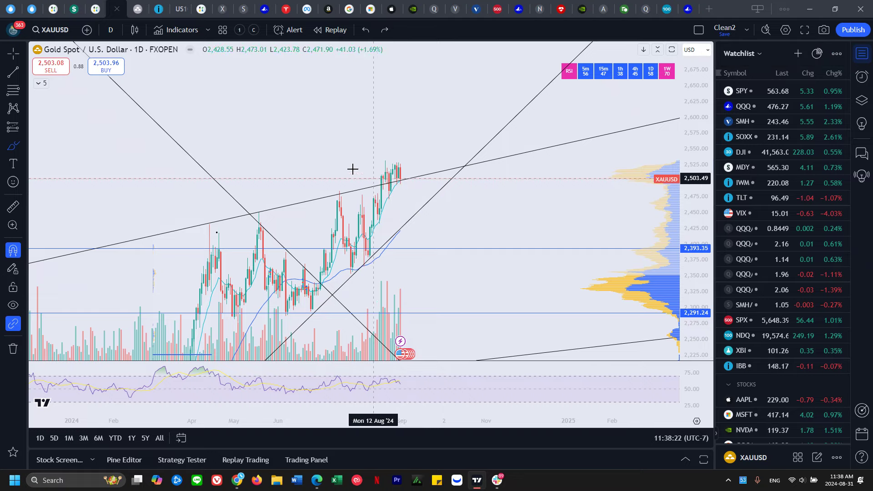
# Return to the silver chart, trace its decline from the July high to the August low, and undo all brush strokes
pyautogui.click(135, 4)
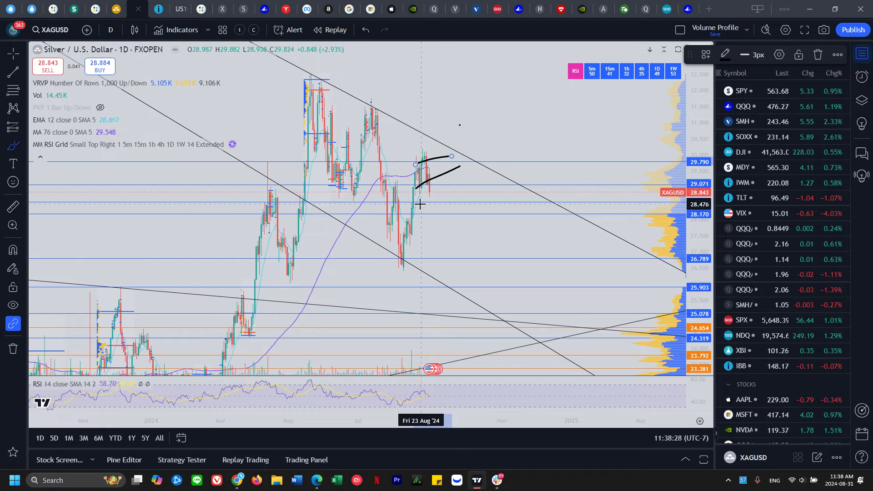
pyautogui.moveTo(377, 126)
pyautogui.mouseDown()
pyautogui.moveTo(377, 146)
pyautogui.moveTo(410, 204)
pyautogui.moveTo(417, 268)
pyautogui.mouseUp()
pyautogui.hotkey('ctrl', 'z')
pyautogui.hotkey('ctrl', 'z')
pyautogui.hotkey('ctrl', 'z')
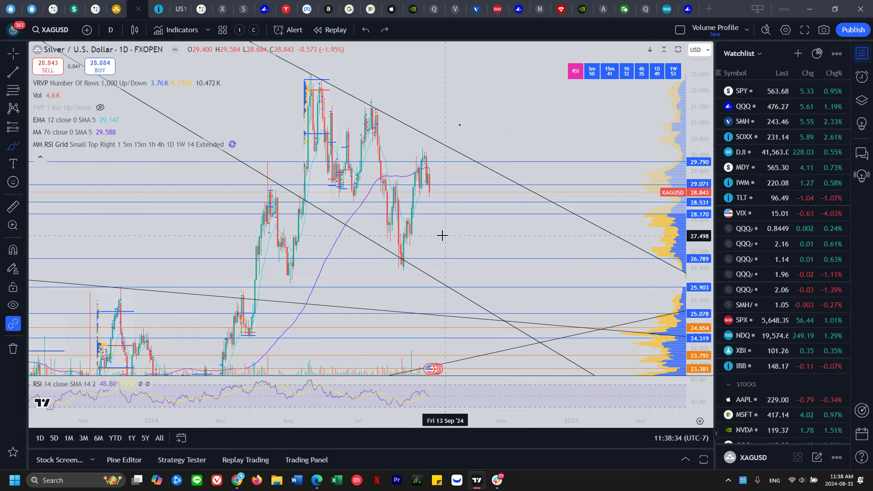
# Trace silver's lower and upper descending trendlines with the brush, mark the late-August low, and undo the strokes
pyautogui.moveTo(264, 173); pyautogui.dragTo(422, 268)
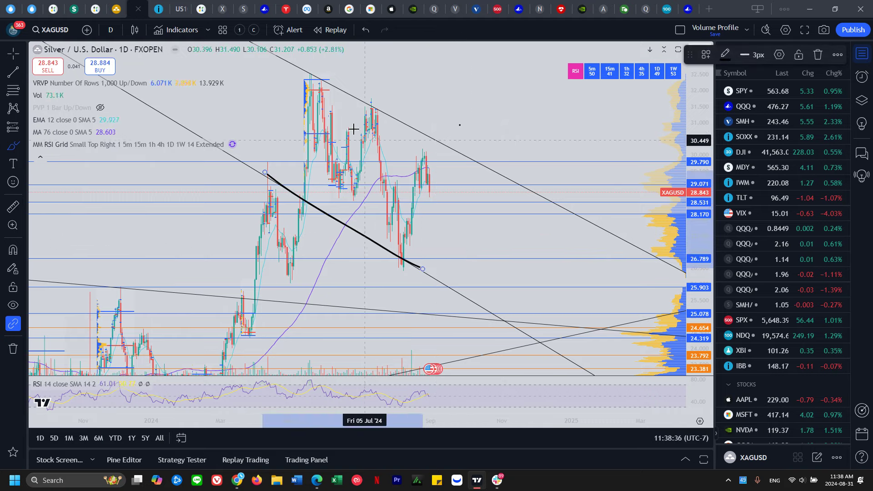
pyautogui.moveTo(307, 80); pyautogui.dragTo(523, 181)
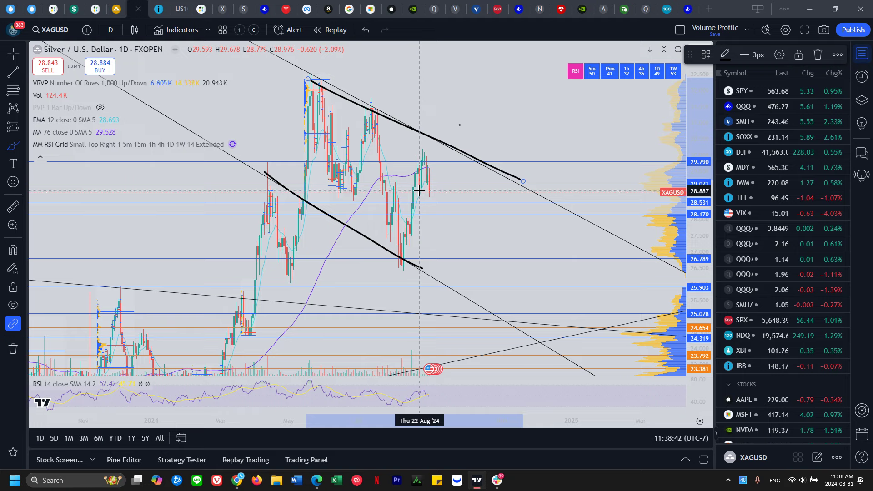
pyautogui.moveTo(419, 190); pyautogui.dragTo(419, 191)
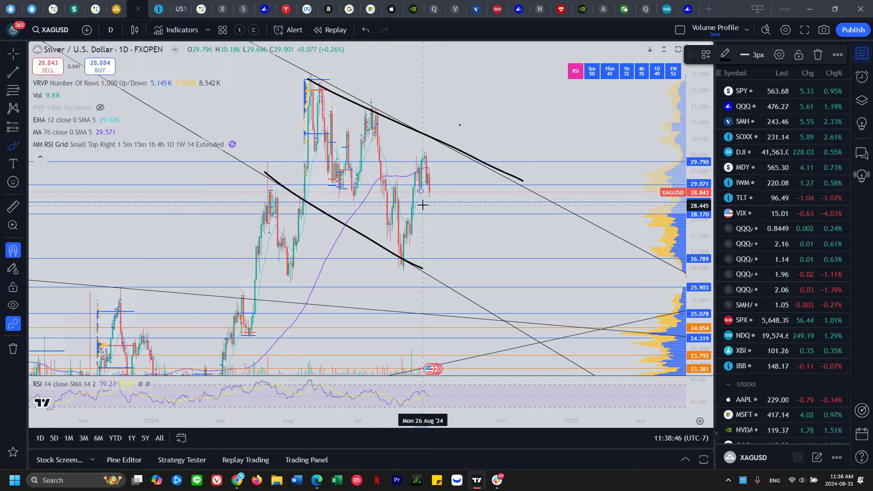
pyautogui.hotkey('ctrl', 'z')
pyautogui.hotkey('ctrl', 'z')
# Sketch possible sideways and declining paths for silver from late August into October 2024, and undo the strokes
pyautogui.moveTo(706, 256); pyautogui.dragTo(704, 289)
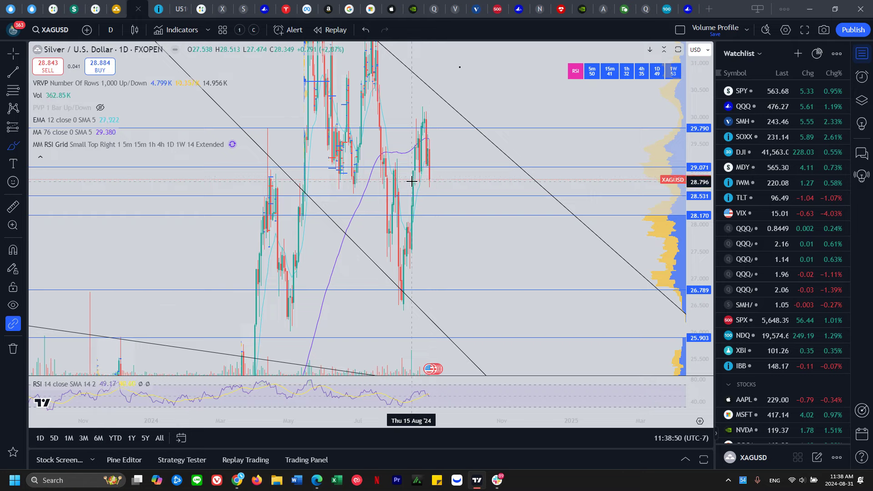
pyautogui.hotkey('ctrl', 'z')
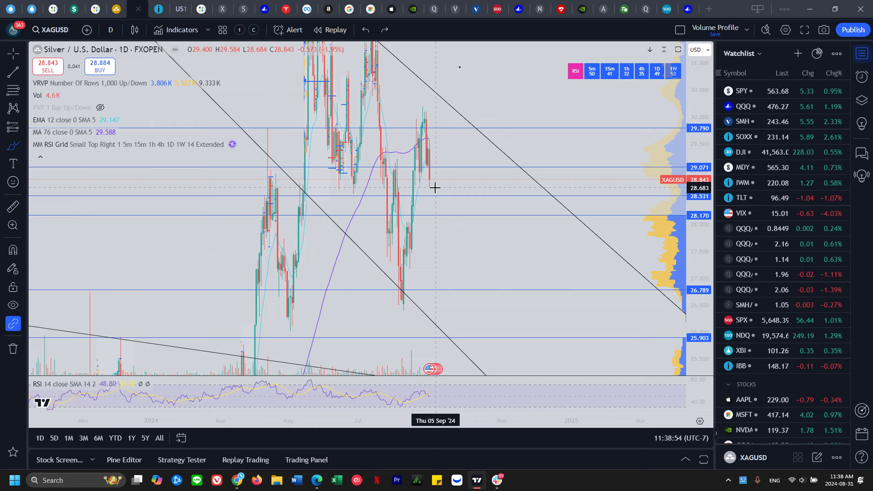
pyautogui.moveTo(426, 125)
pyautogui.mouseDown()
pyautogui.moveTo(430, 188)
pyautogui.moveTo(432, 144)
pyautogui.moveTo(445, 179)
pyautogui.moveTo(472, 144)
pyautogui.moveTo(492, 155)
pyautogui.mouseUp()
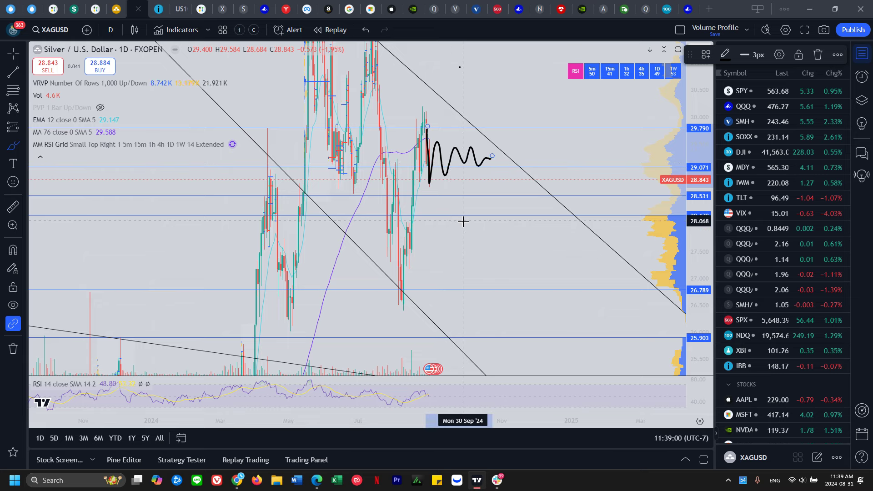
pyautogui.moveTo(430, 182)
pyautogui.mouseDown()
pyautogui.moveTo(456, 173)
pyautogui.moveTo(465, 188)
pyautogui.moveTo(505, 209)
pyautogui.mouseUp()
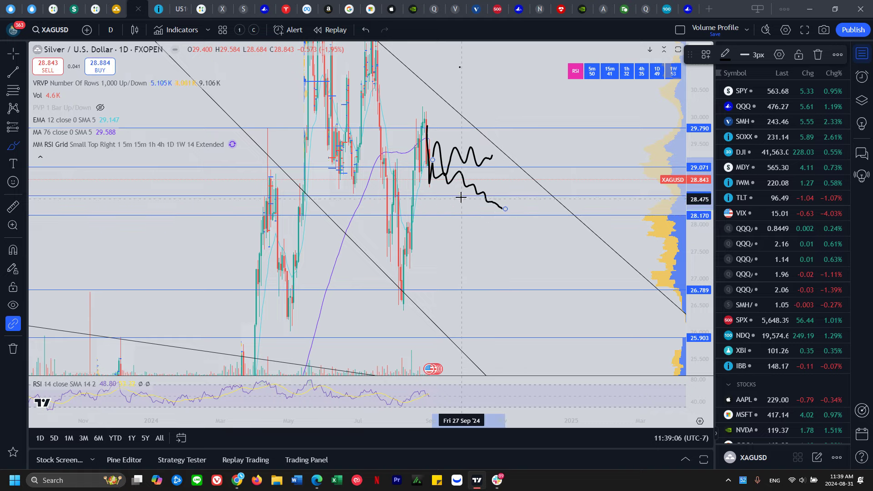
pyautogui.moveTo(427, 135); pyautogui.dragTo(451, 162)
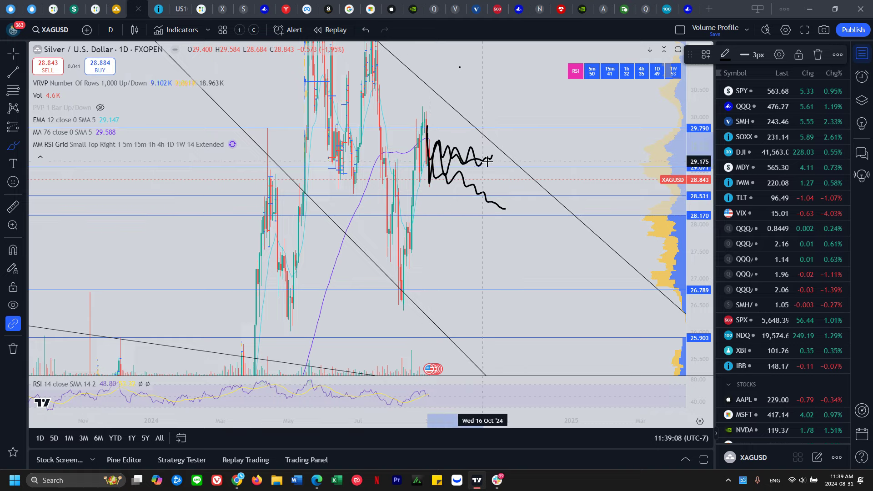
pyautogui.hotkey('ctrl', 'z')
pyautogui.hotkey('ctrl', 'z')
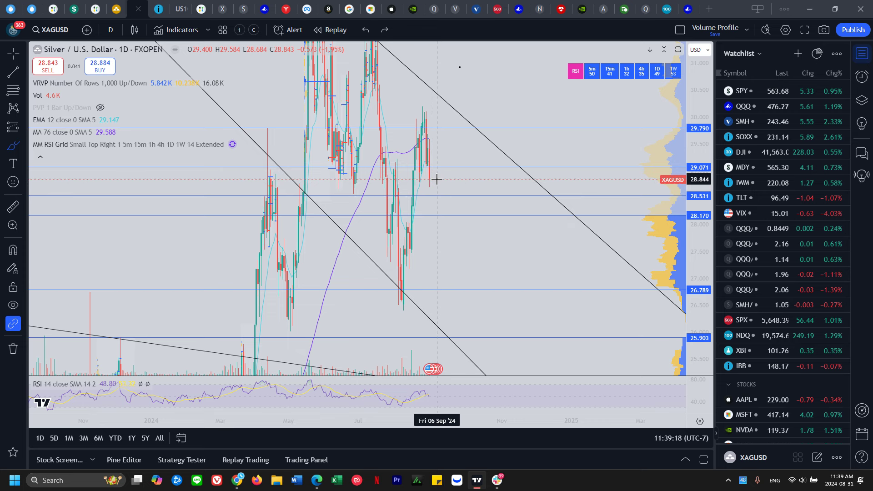
# Draw a rising brush curve from silver's late-August low to the upper descending trendline near the 29.790 level, and undo it
pyautogui.moveTo(426, 189); pyautogui.dragTo(474, 125)
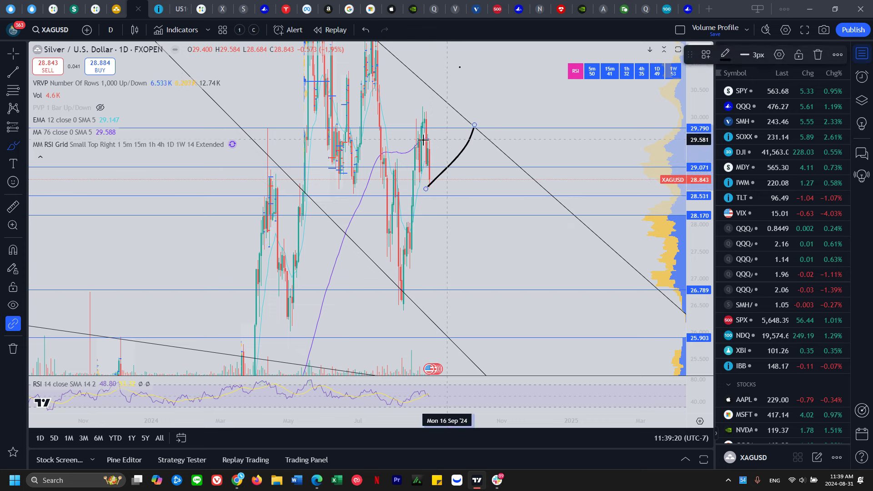
pyautogui.press('ctrl')
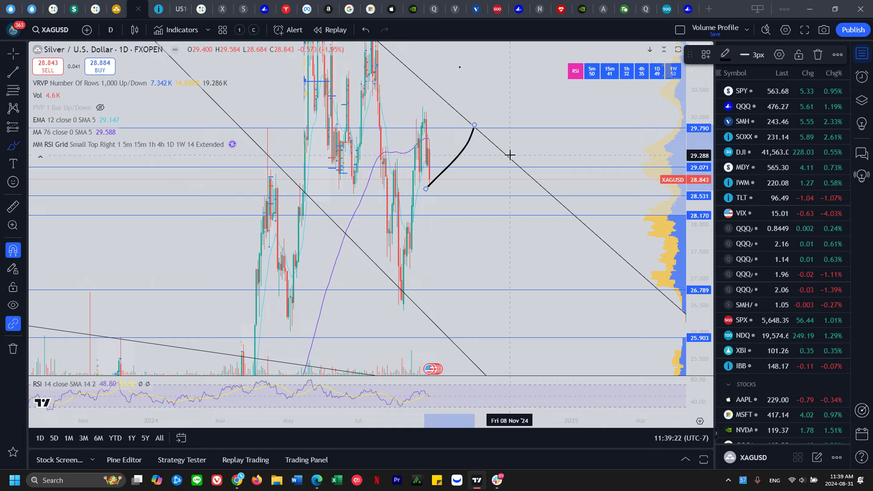
pyautogui.hotkey('ctrl', 'z')
# Review silver's 2024 price action between the two descending trendlines, and switch to the second open chart
pyautogui.moveTo(701, 111); pyautogui.dragTo(702, 204)
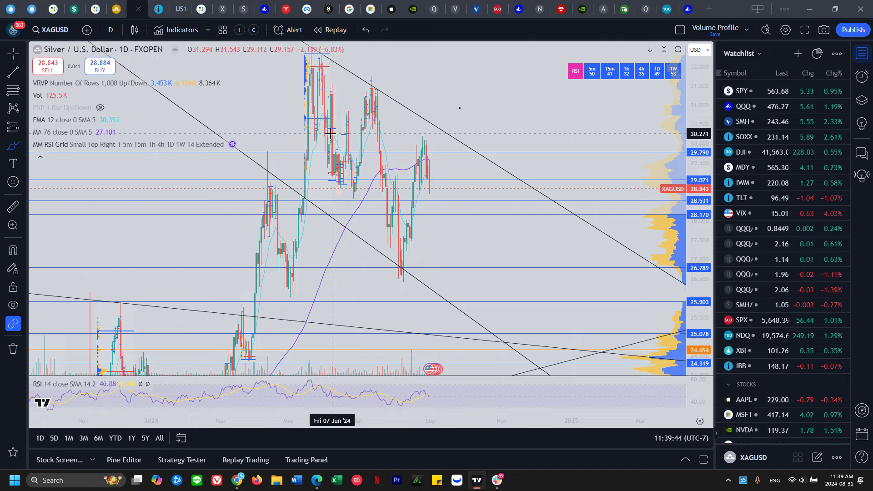
pyautogui.click(32, 12)
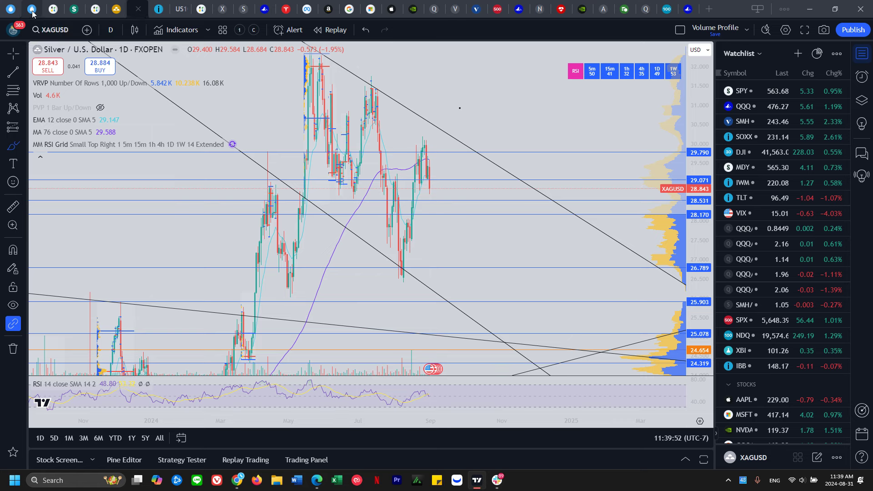